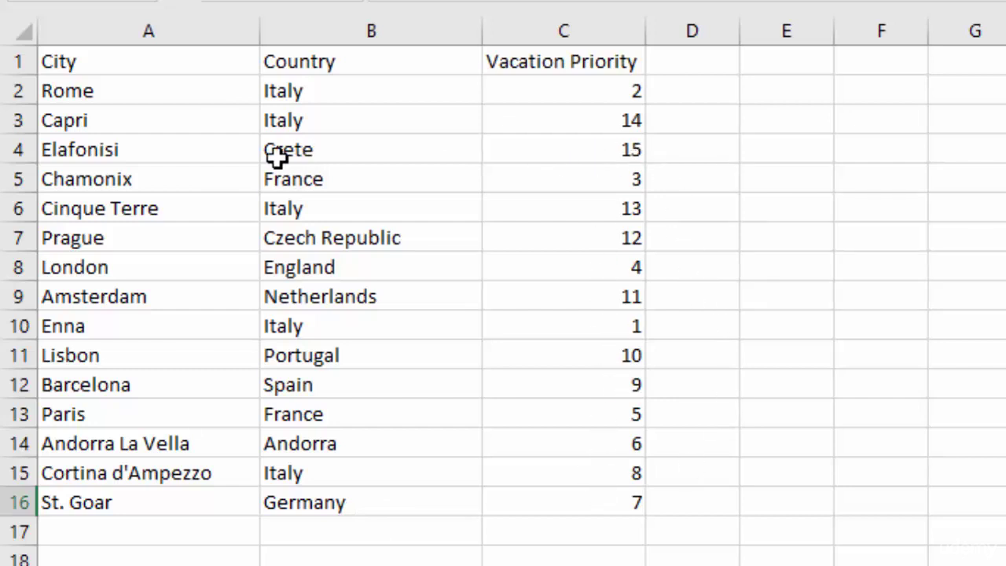
# Change the city name in cell A16 from St. Goar to Sankt Goar.
pyautogui.click(383, 150)
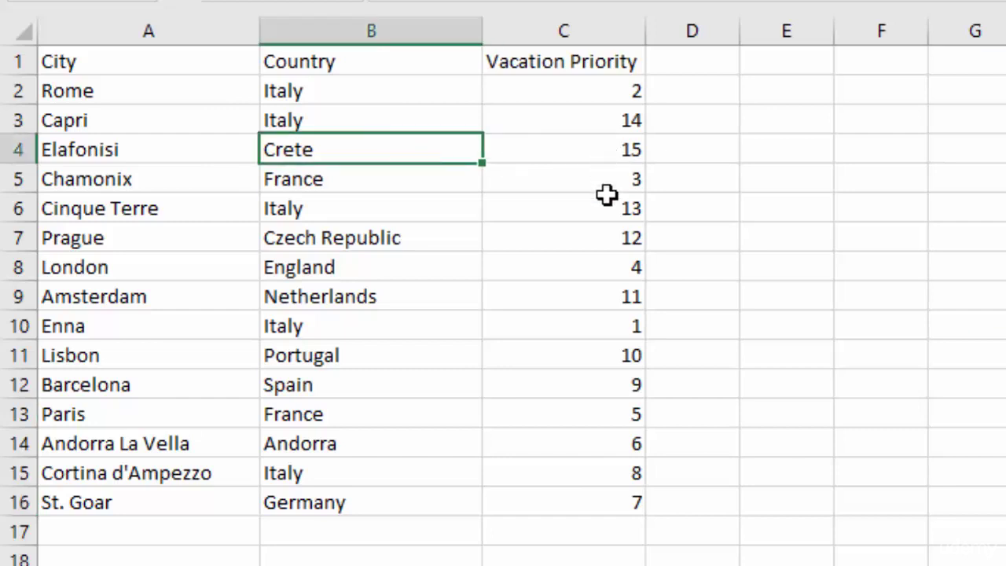
pyautogui.click(575, 327)
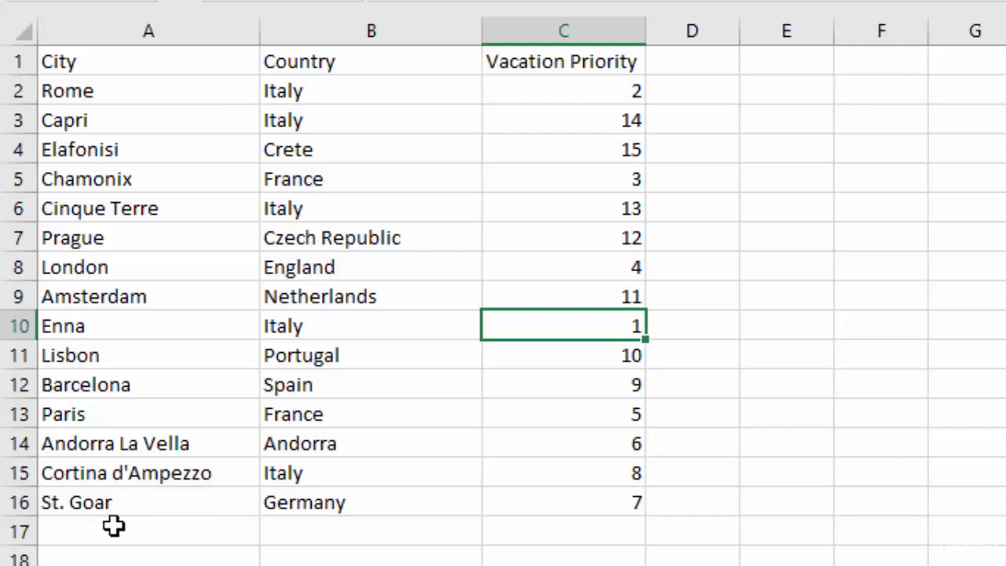
pyautogui.click(138, 508)
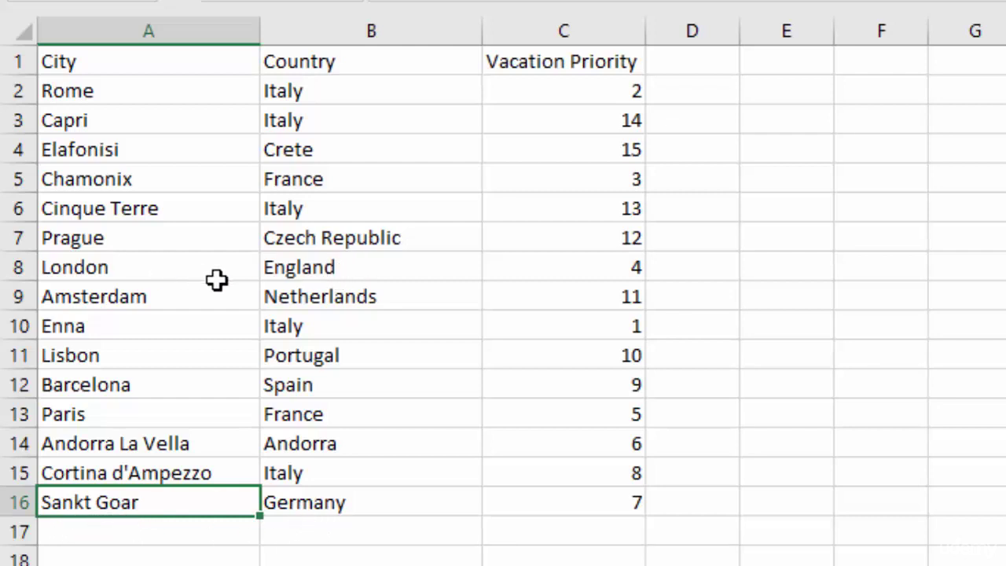
# Replace London's country in cell B8 with United Kingdom.
pyautogui.click(357, 268)
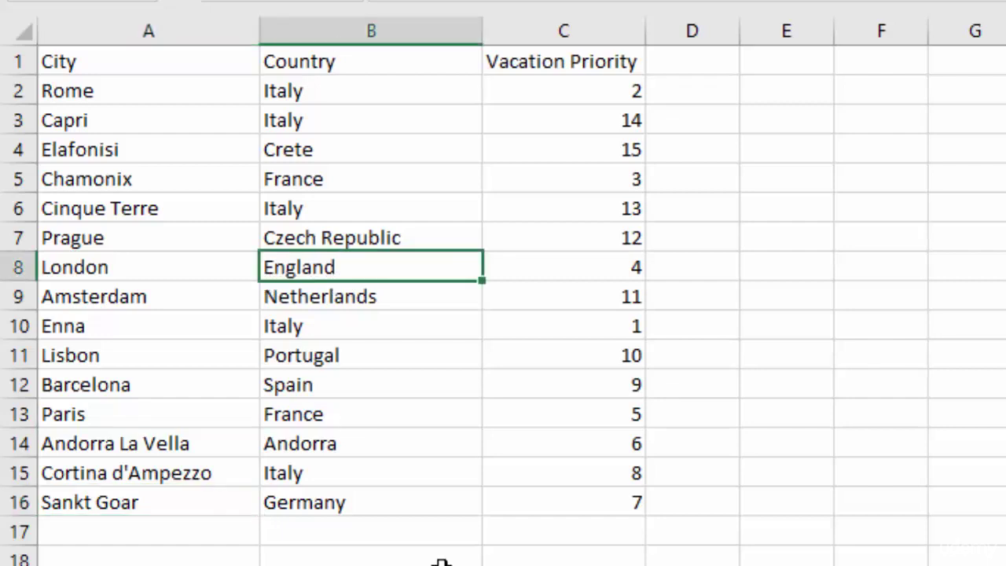
pyautogui.press('Delete')
pyautogui.write('Unite')
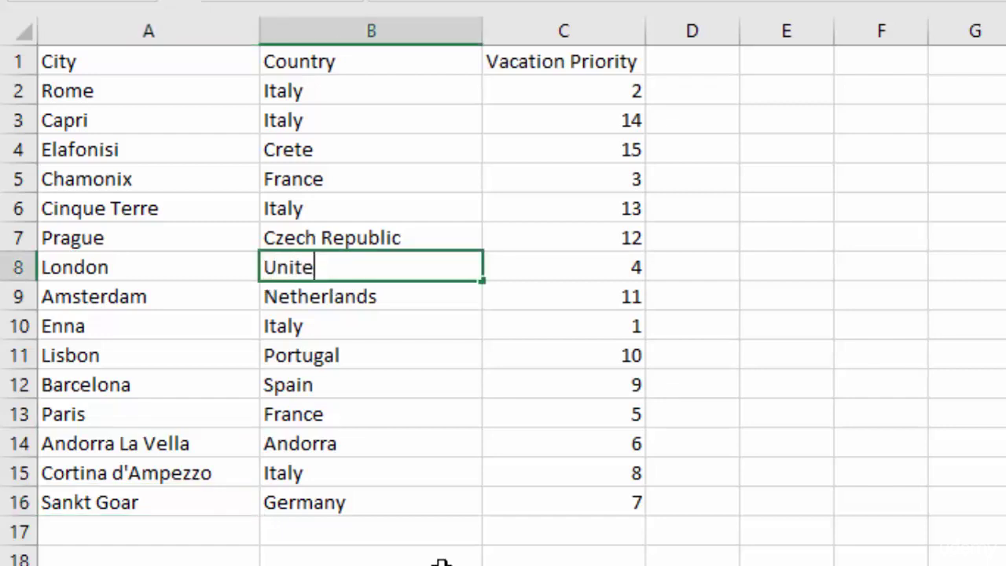
pyautogui.write('d Kingdom')
pyautogui.press('Return')
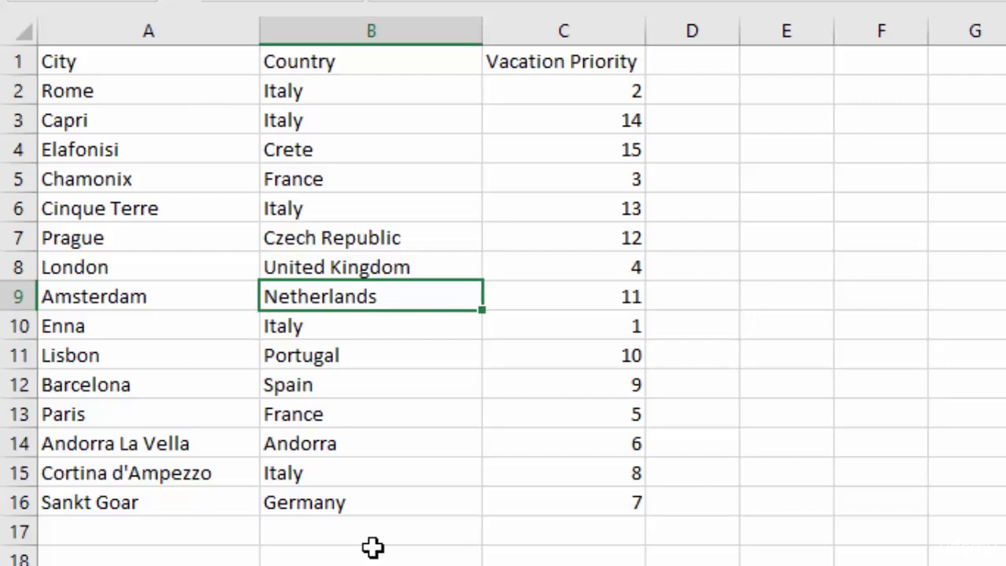
# Open the existing Vacation Spots tour in 3D Maps from the city data.
pyautogui.click(353, 241)
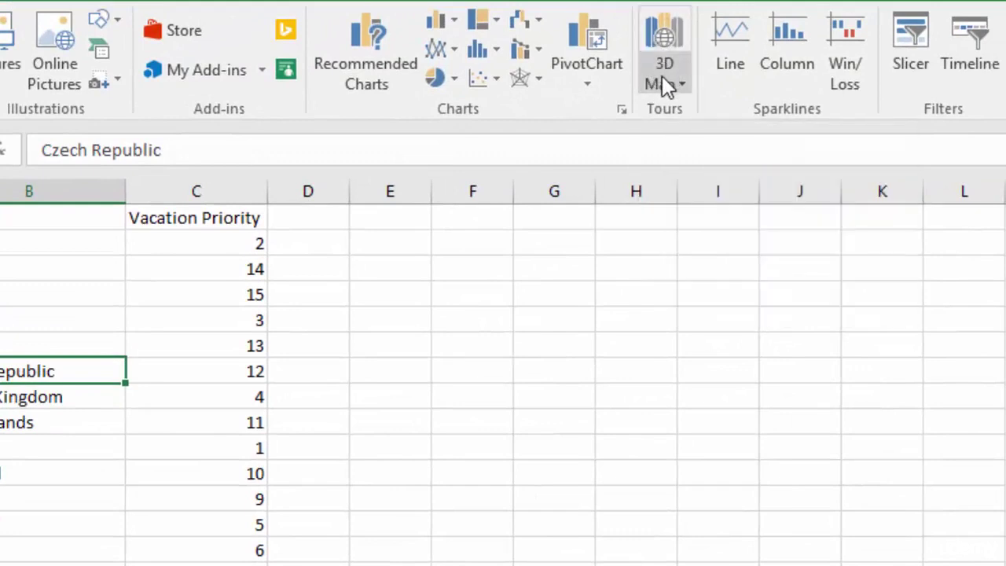
pyautogui.click(662, 77)
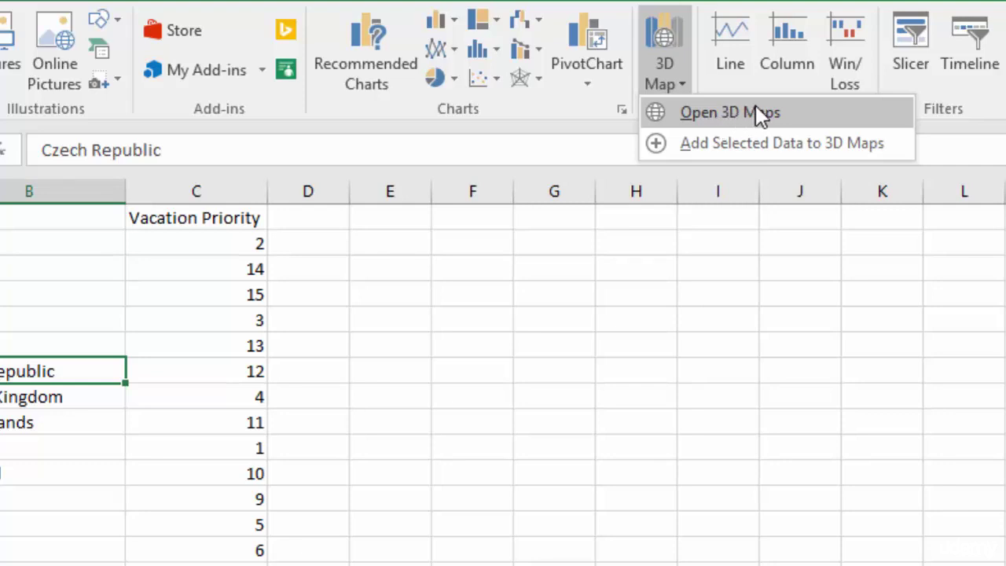
pyautogui.click(789, 113)
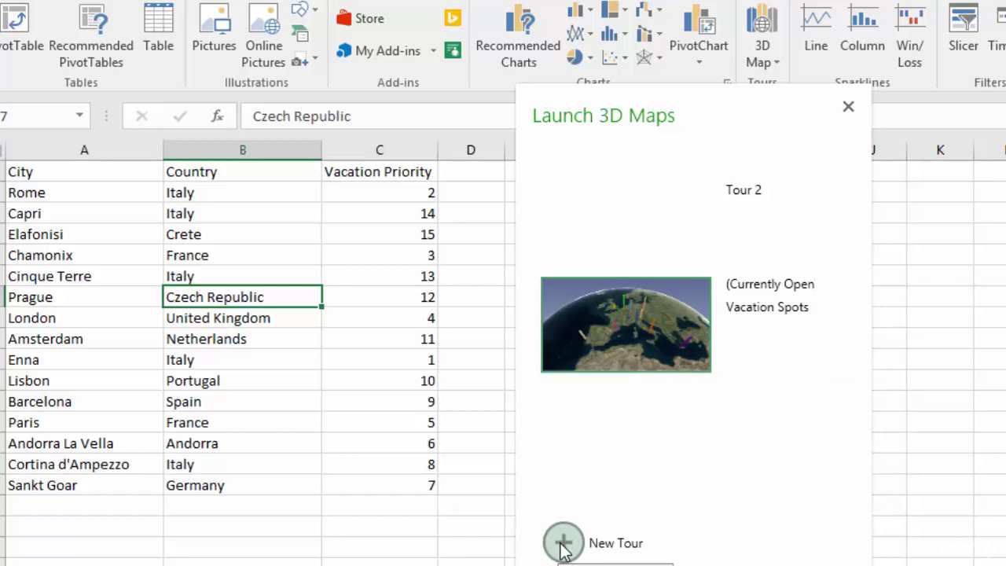
pyautogui.click(680, 327)
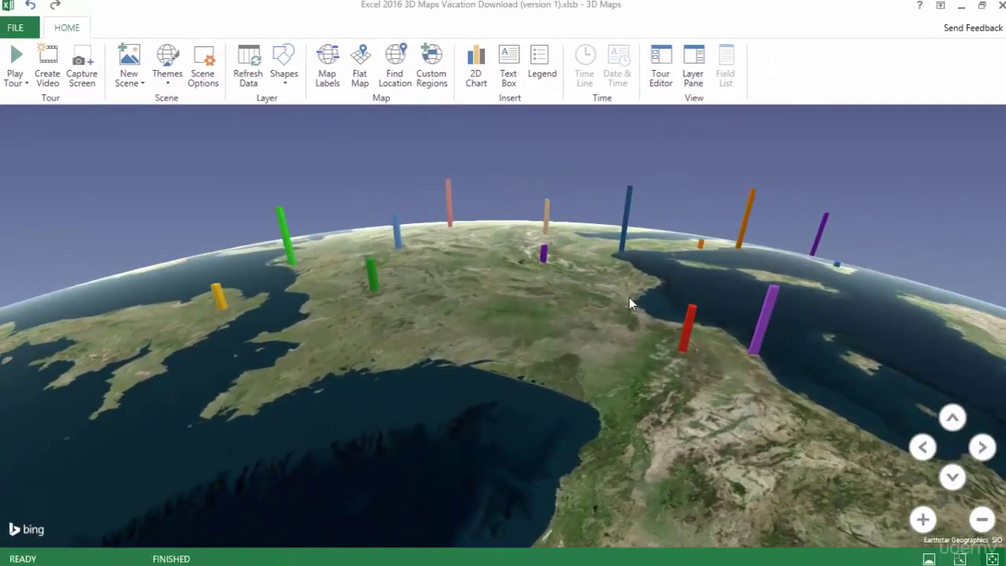
# Rotate the globe for a closer view of Europe and inspect the data cards of several city columns, including Capri and Cinque Terre.
pyautogui.moveTo(629, 303); pyautogui.dragTo(579, 339)
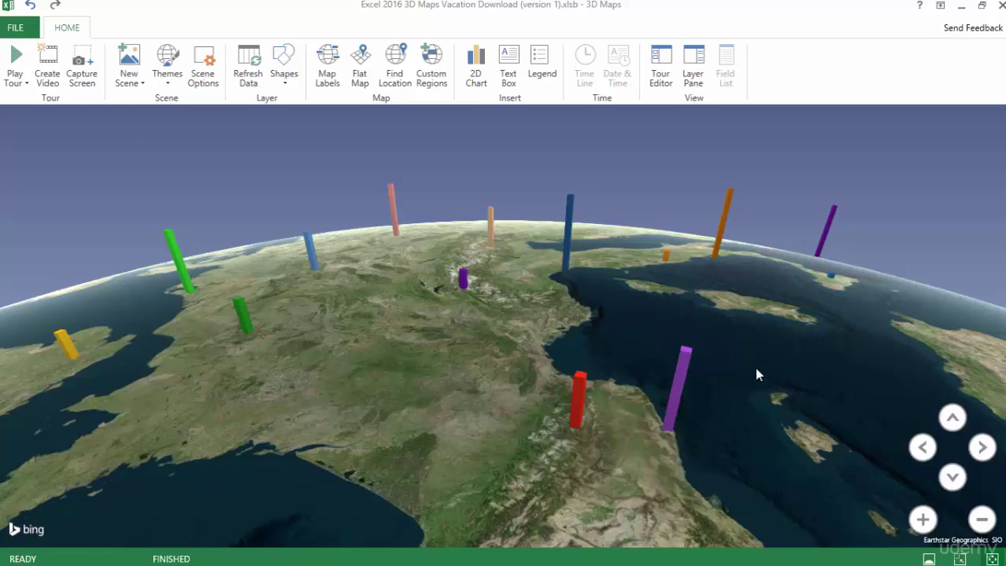
pyautogui.moveTo(831, 275)
pyautogui.moveTo(722, 243)
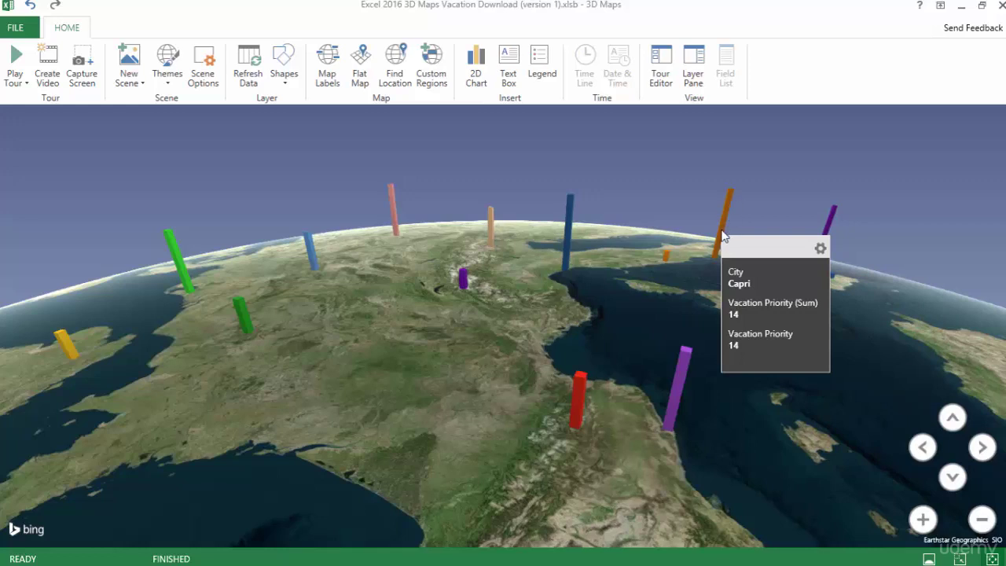
pyautogui.moveTo(568, 260)
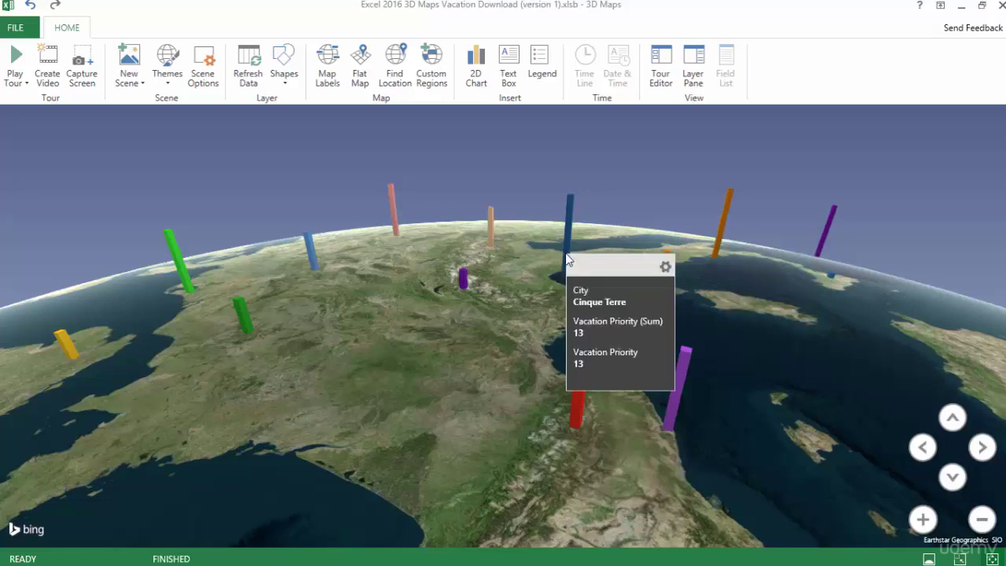
pyautogui.moveTo(466, 285)
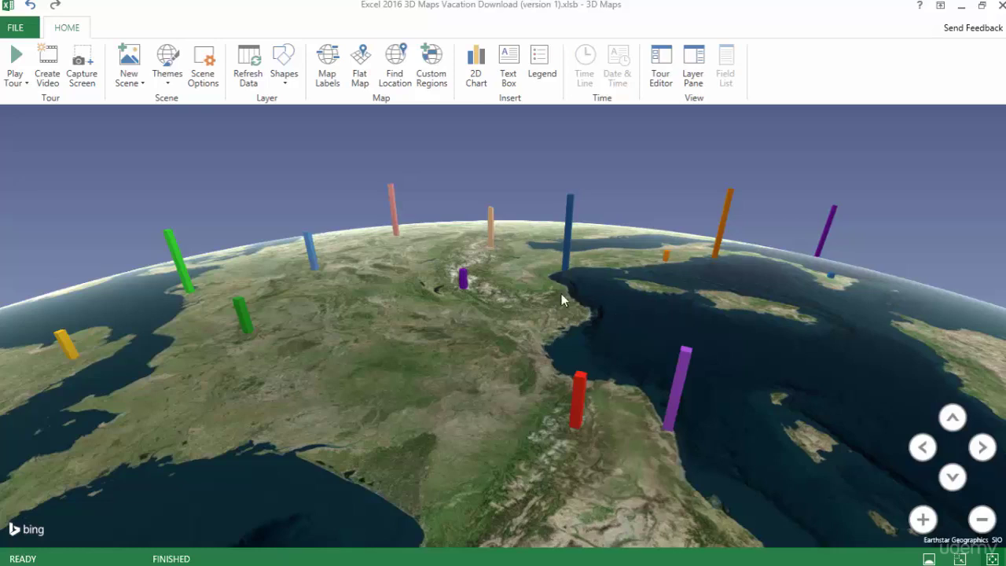
# Try several light, grayscale and dark map themes on the globe, and return to the Aerial Color theme.
pyautogui.click(168, 87)
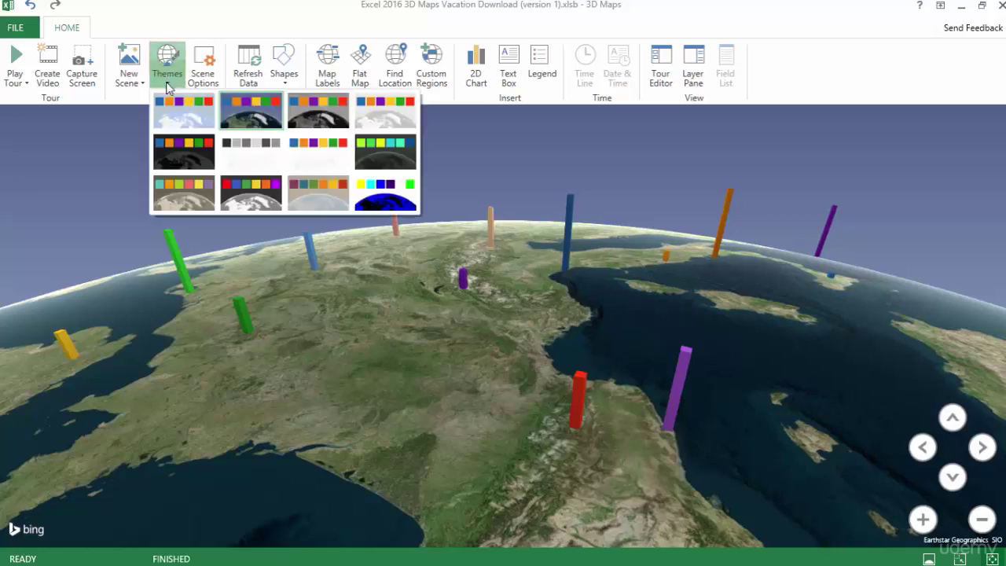
pyautogui.click(181, 122)
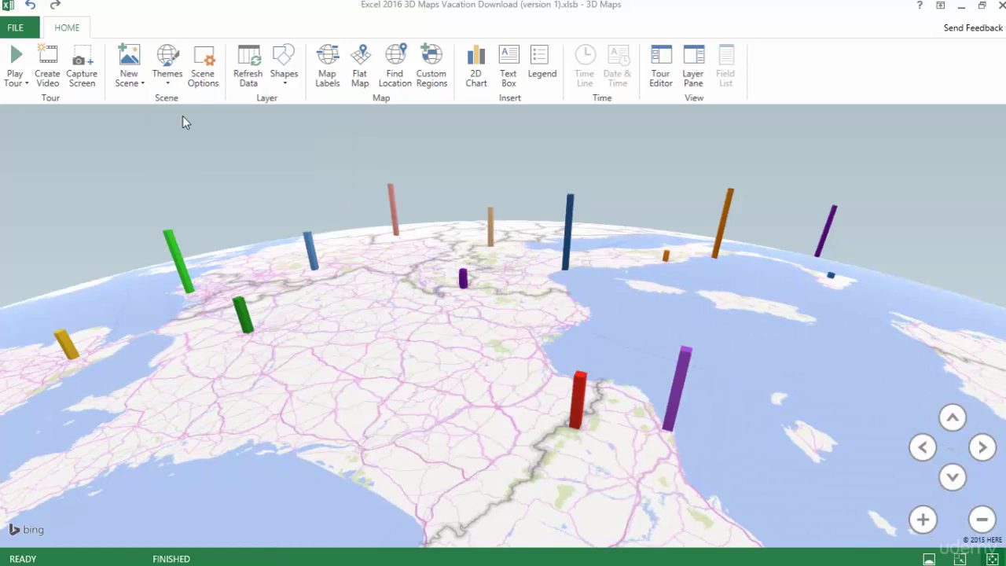
pyautogui.click(168, 79)
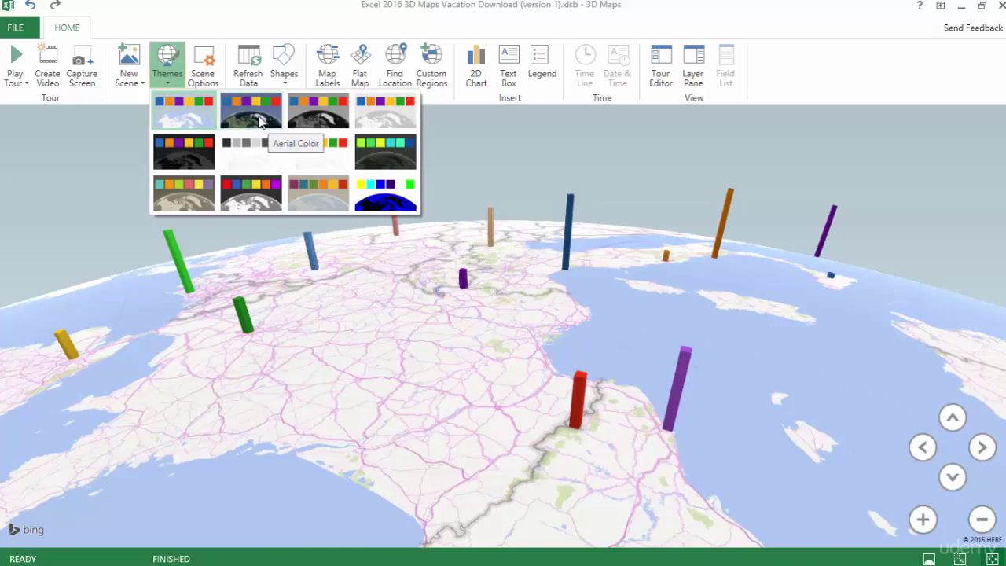
pyautogui.click(318, 118)
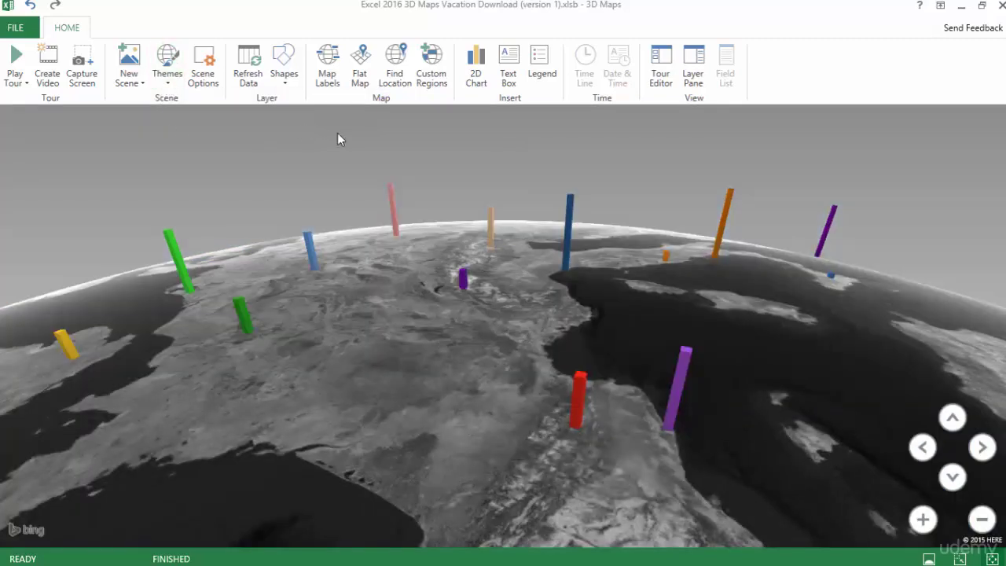
pyautogui.click(167, 65)
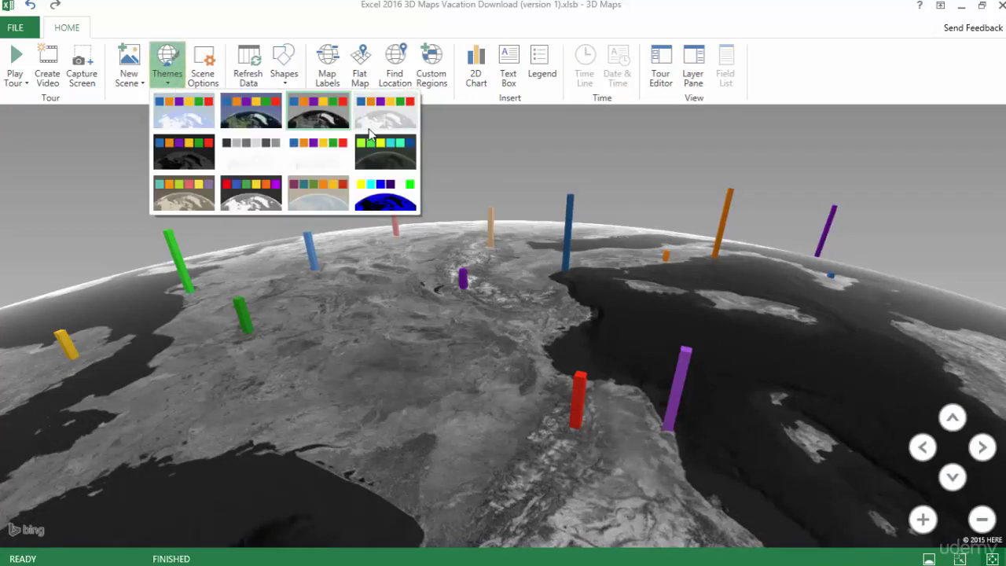
pyautogui.click(376, 118)
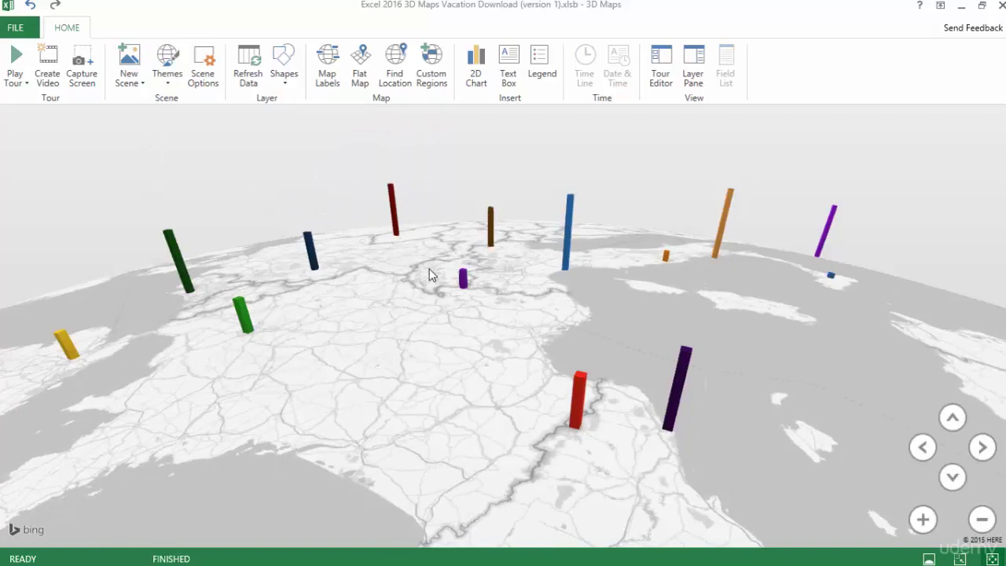
pyautogui.click(168, 79)
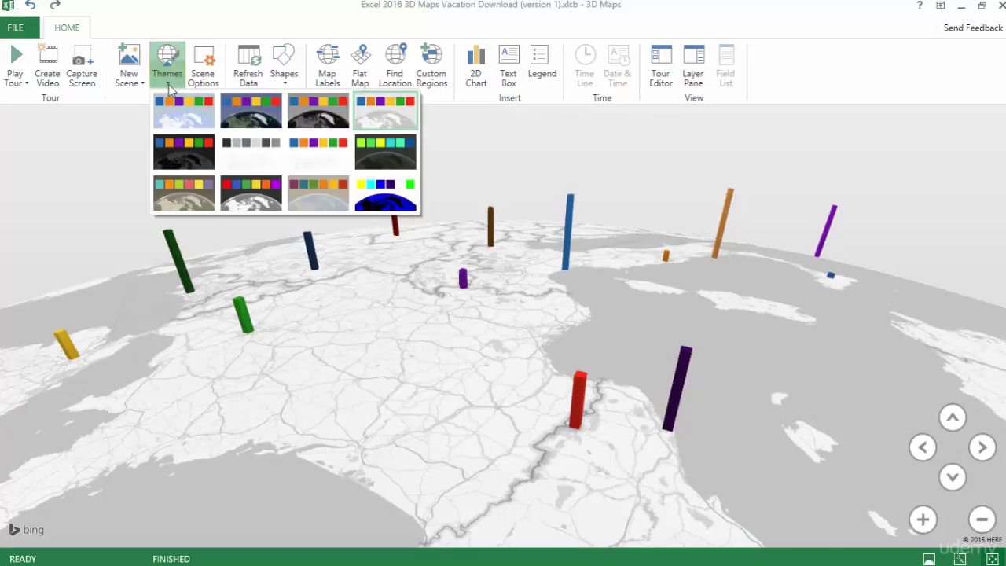
pyautogui.click(388, 163)
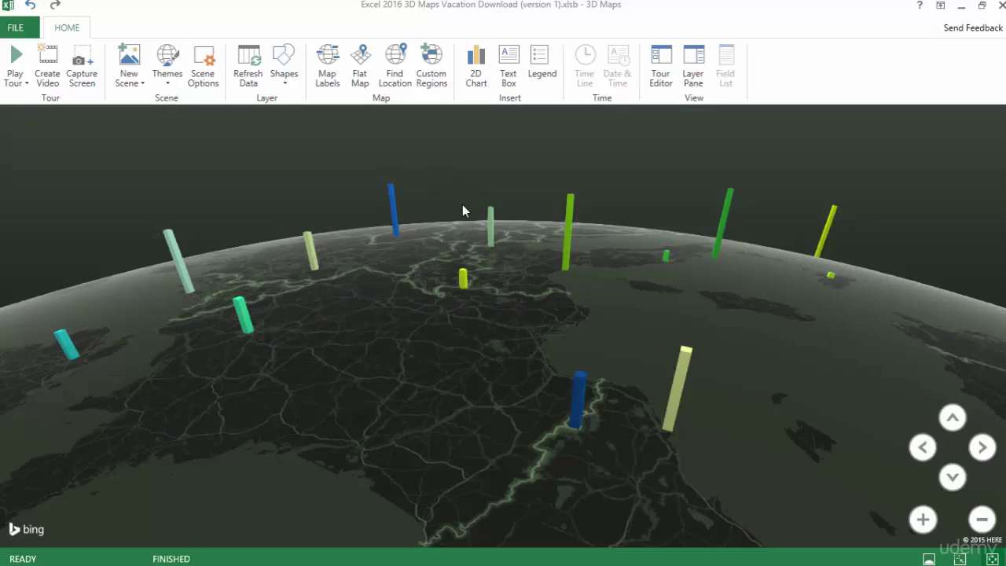
pyautogui.click(168, 65)
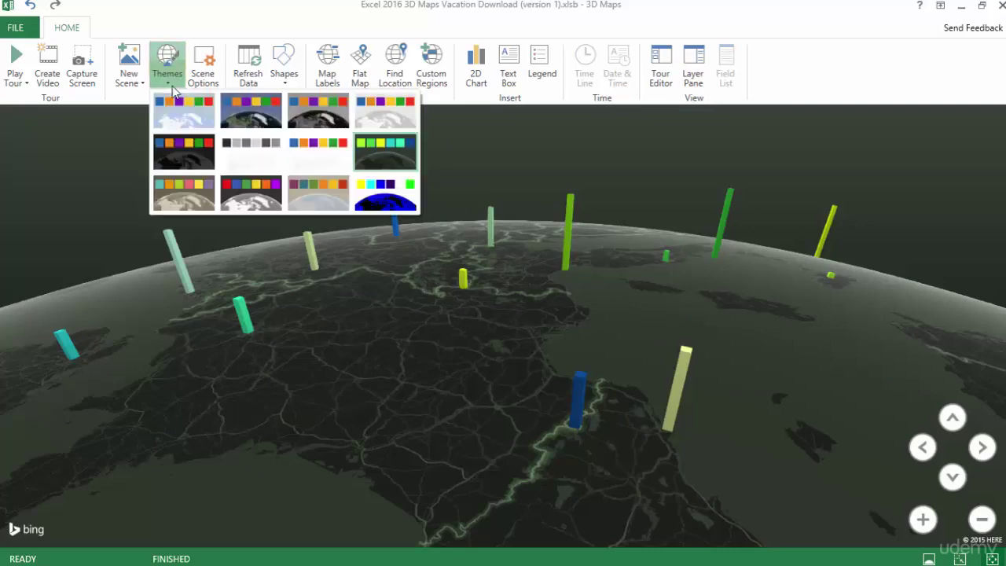
pyautogui.click(248, 124)
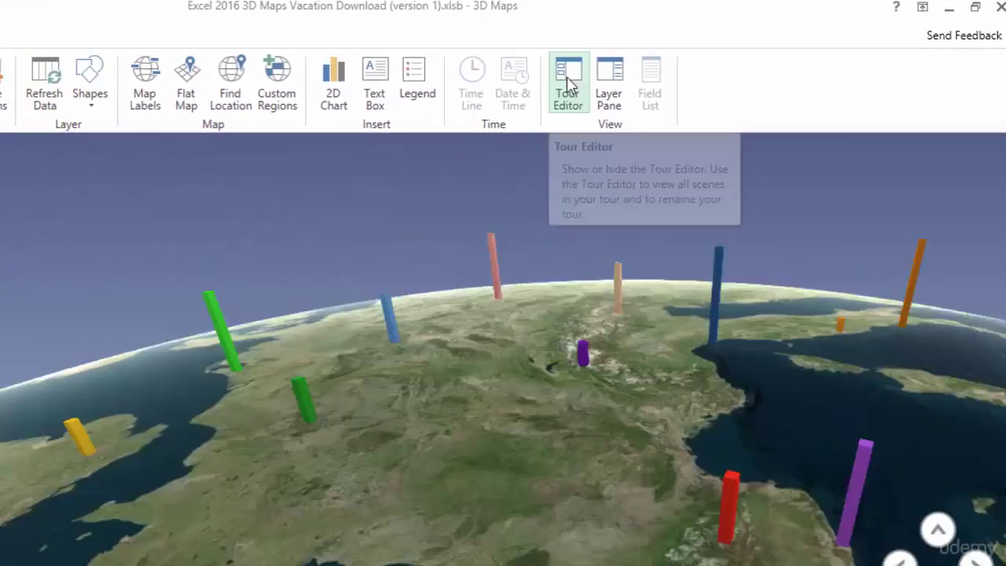
# Show the Tour Editor and Layer Pane, and review the available fields in the Field List before closing it.
pyautogui.click(567, 77)
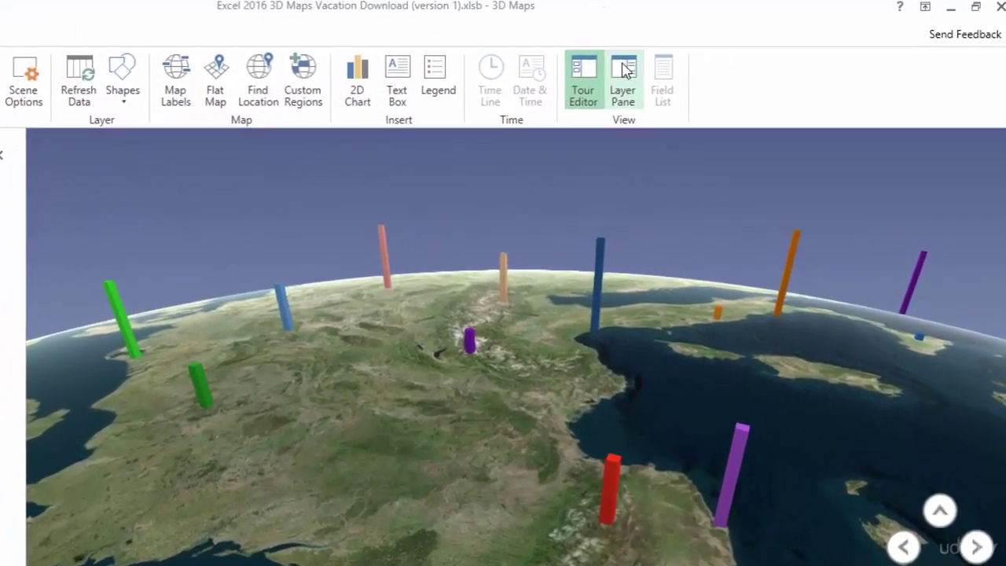
pyautogui.click(623, 73)
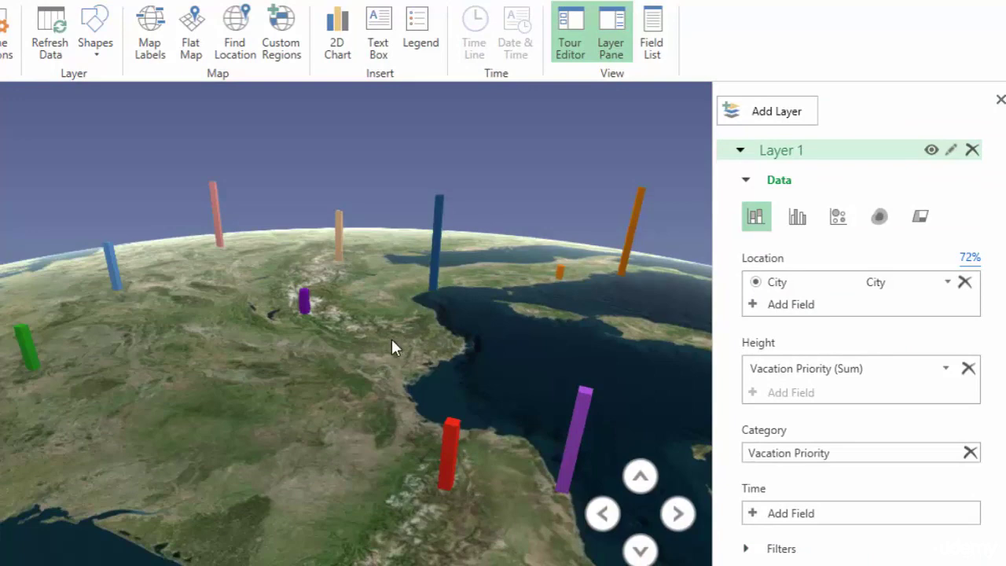
pyautogui.click(651, 32)
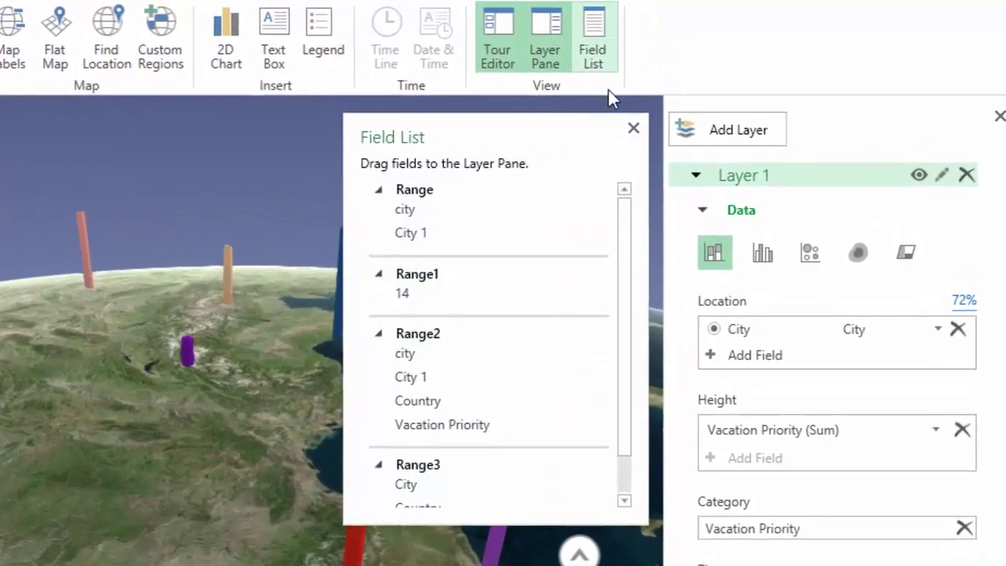
pyautogui.scroll(-1, 644, 385)
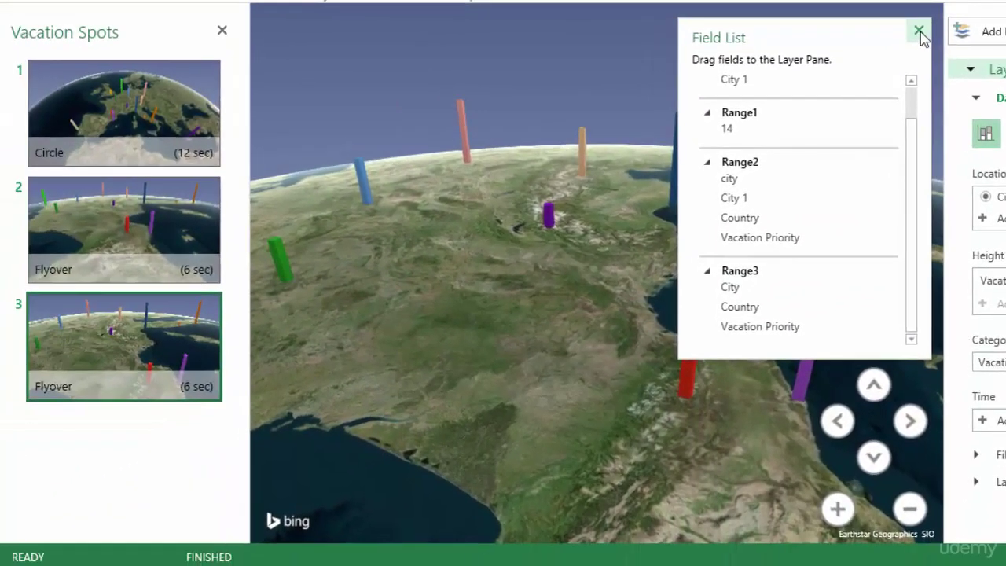
pyautogui.click(919, 32)
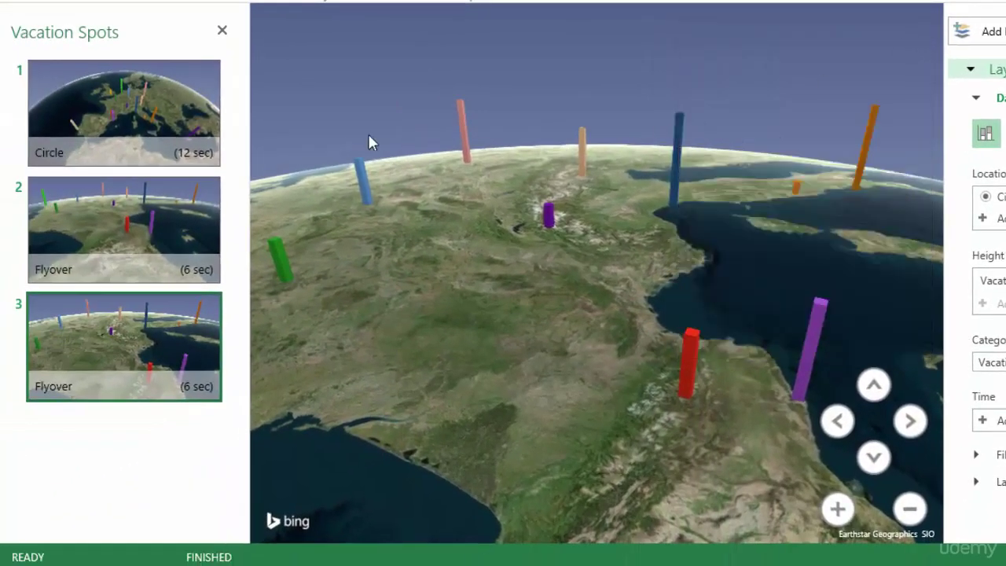
# Play the Vacation Spots tour from the first Circle scene, return to the edit view and close the Field List.
pyautogui.moveTo(101, 122)
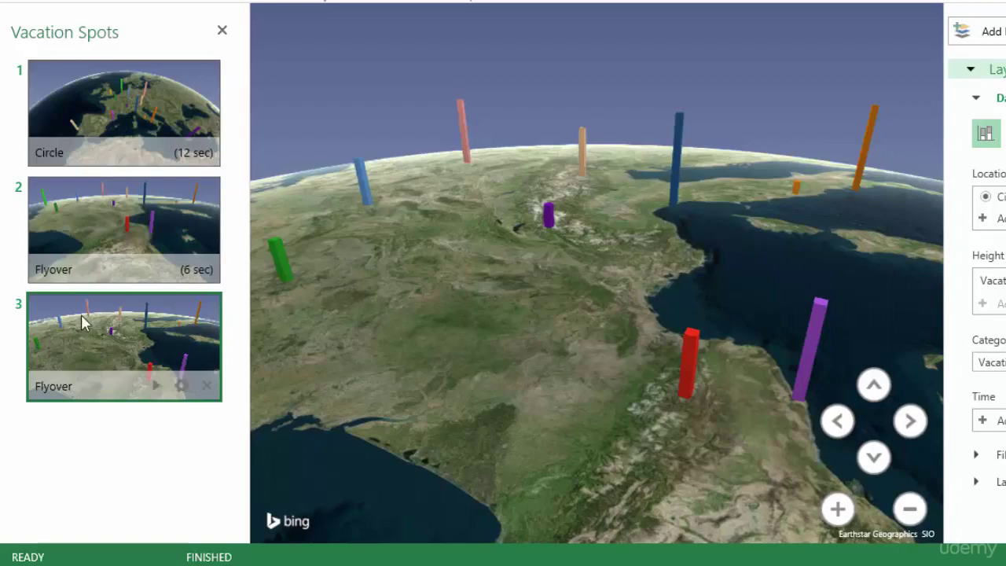
pyautogui.moveTo(157, 156)
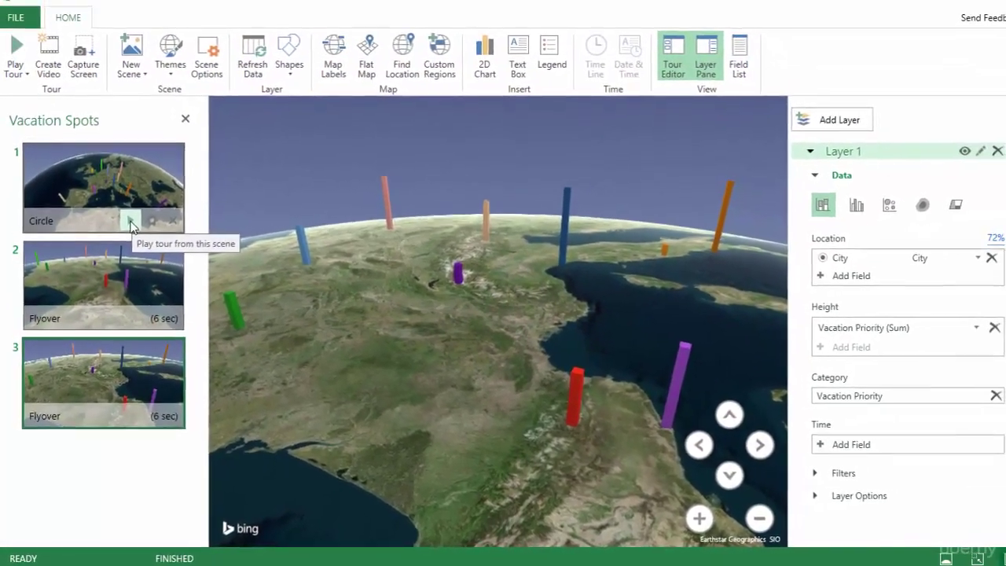
pyautogui.click(143, 190)
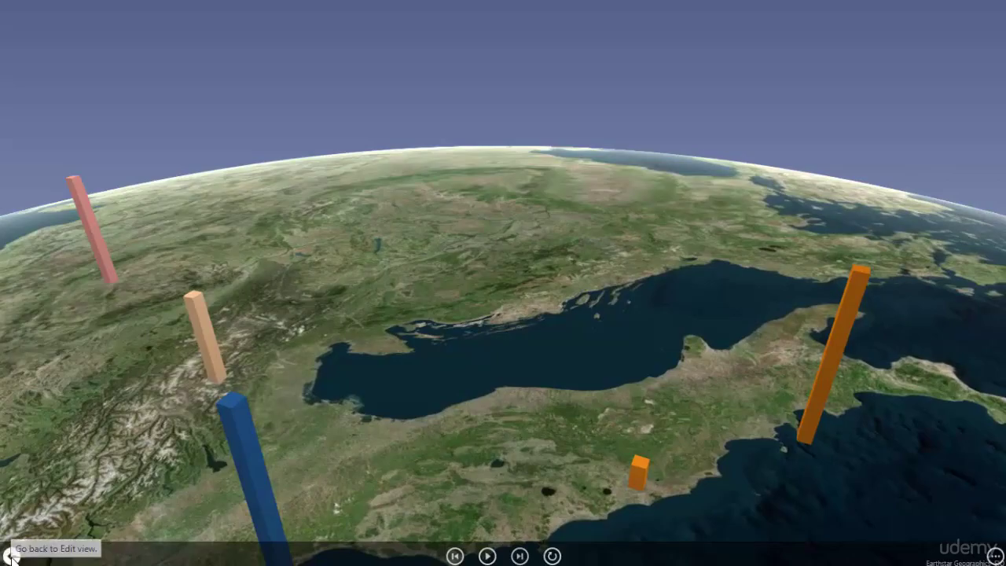
pyautogui.click(9, 554)
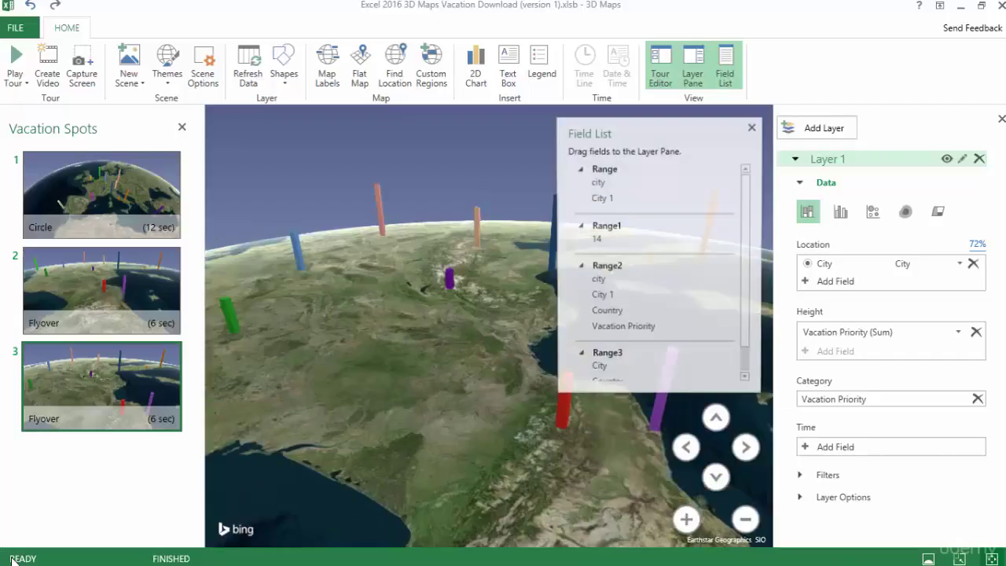
pyautogui.click(752, 126)
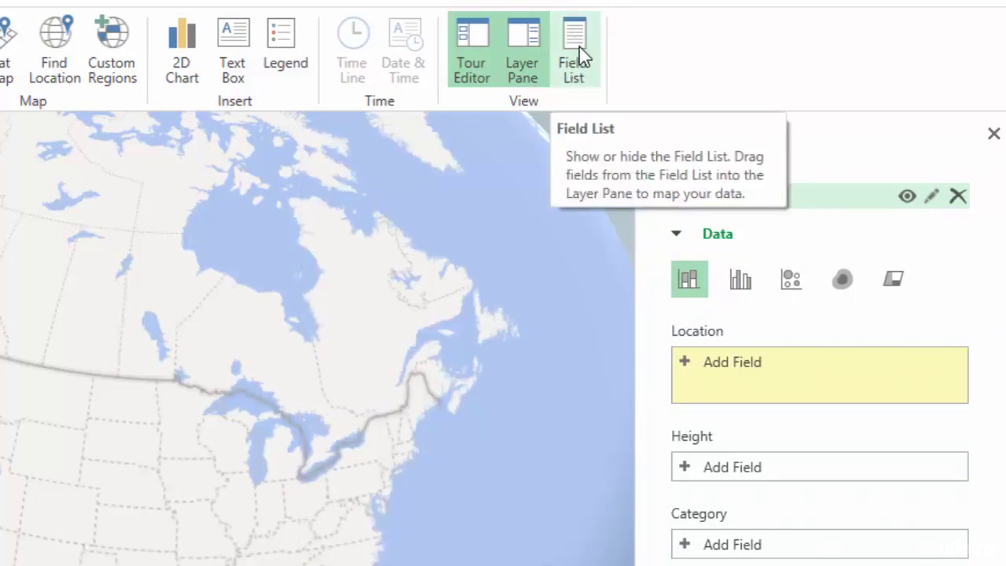
# Show the Field List and assign Range3's City field to the layer's Location and its Vacation Priority field to Height.
pyautogui.click(581, 56)
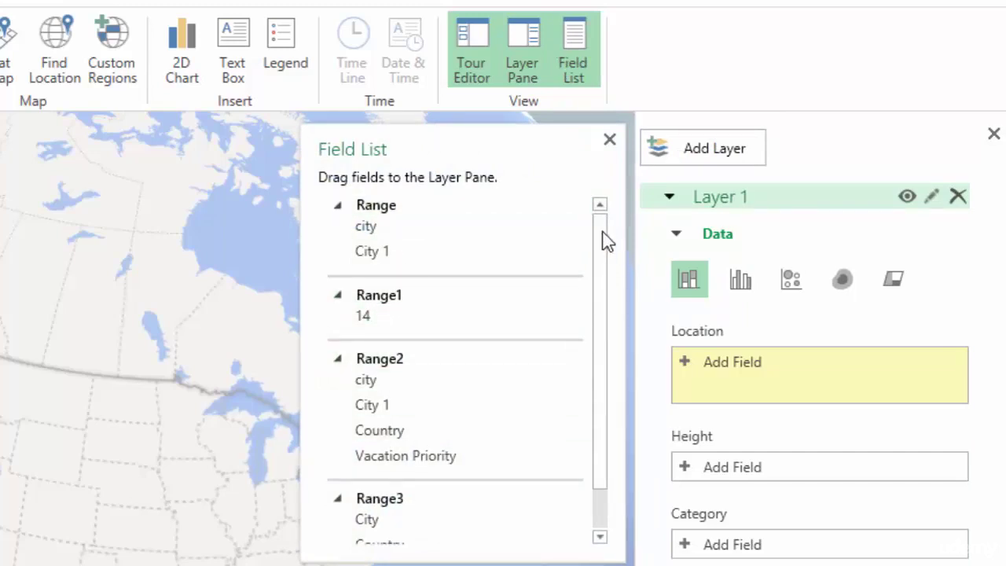
pyautogui.moveTo(605, 240); pyautogui.dragTo(602, 359)
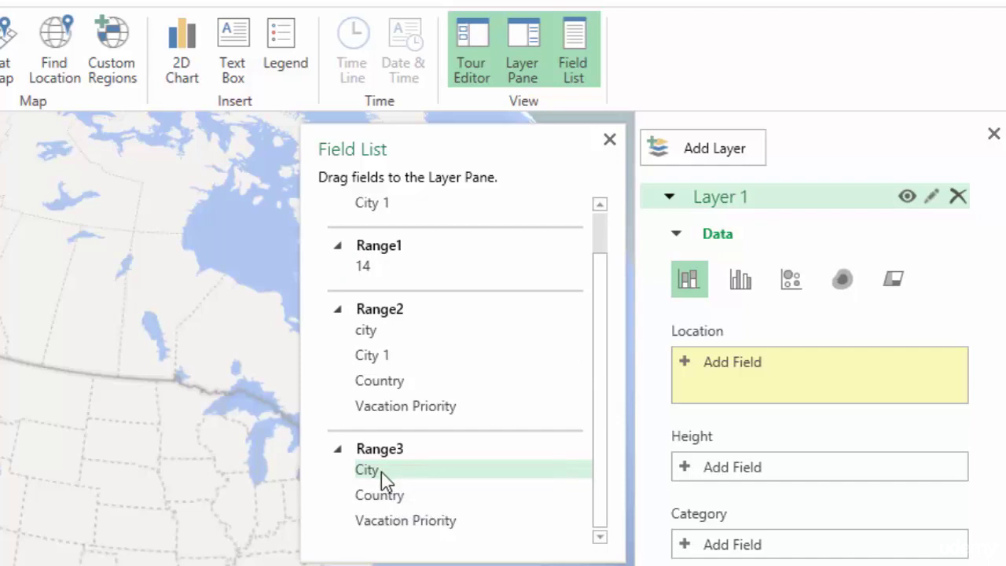
pyautogui.moveTo(379, 471); pyautogui.dragTo(772, 386)
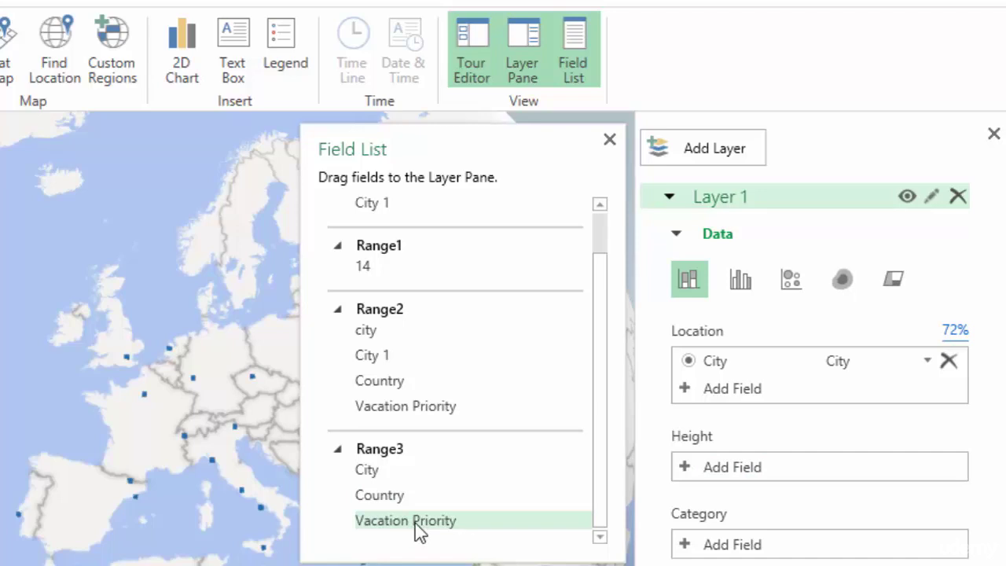
pyautogui.moveTo(417, 522); pyautogui.dragTo(786, 470)
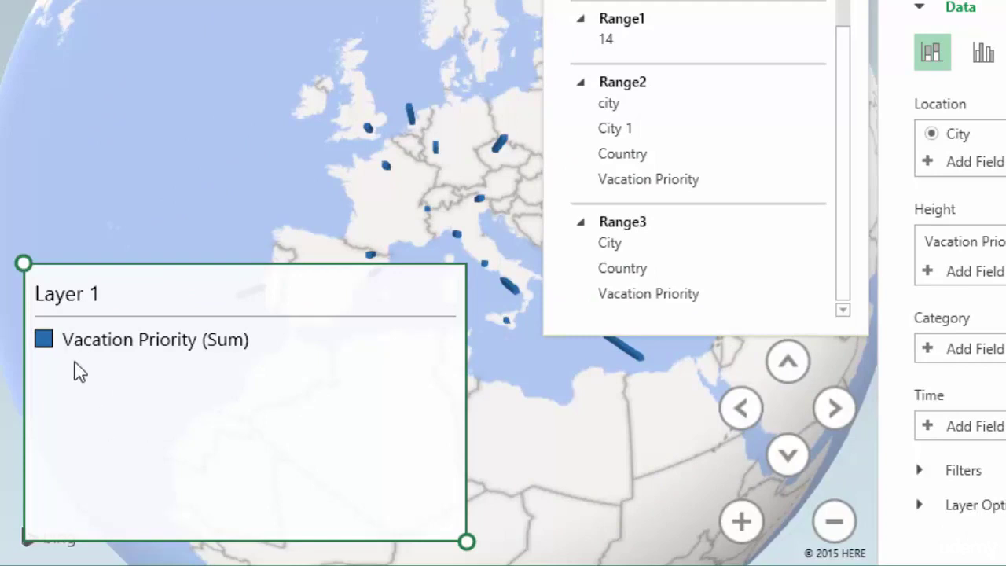
# Remove the Layer 1 legend from the globe and assign Range3's Vacation Priority to Category, closing the Field List.
pyautogui.rightClick(340, 292)
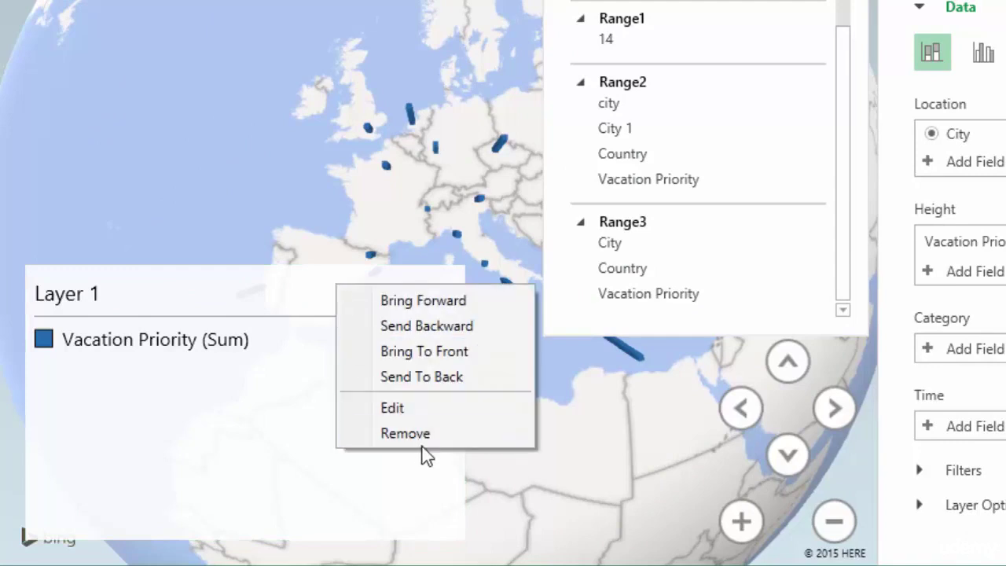
pyautogui.click(405, 434)
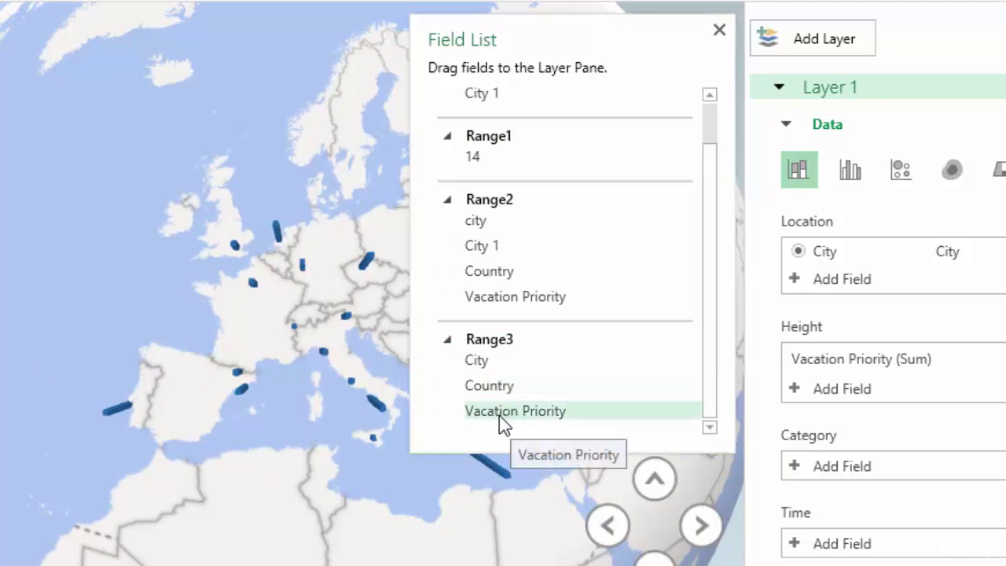
pyautogui.moveTo(499, 415); pyautogui.dragTo(896, 465)
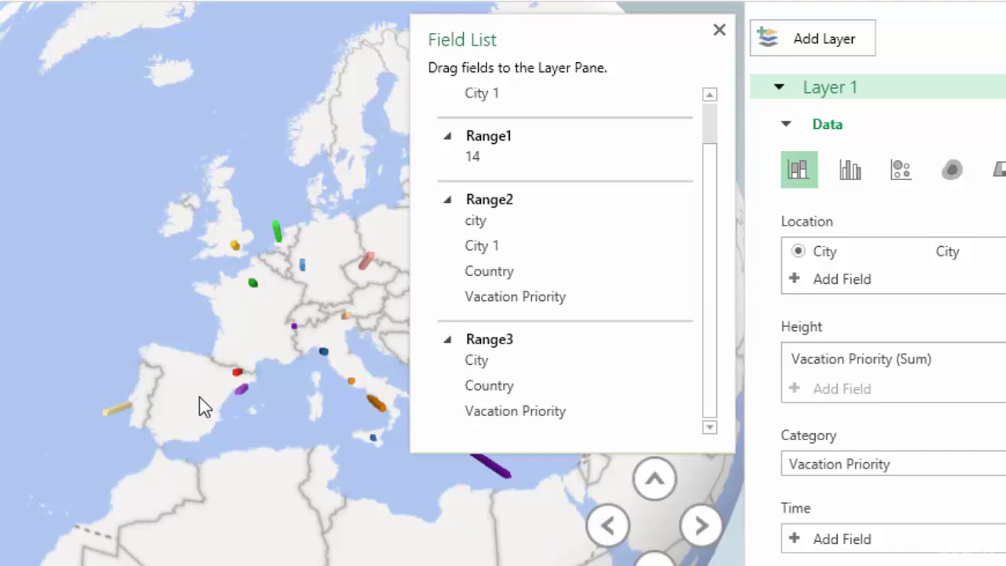
pyautogui.click(719, 32)
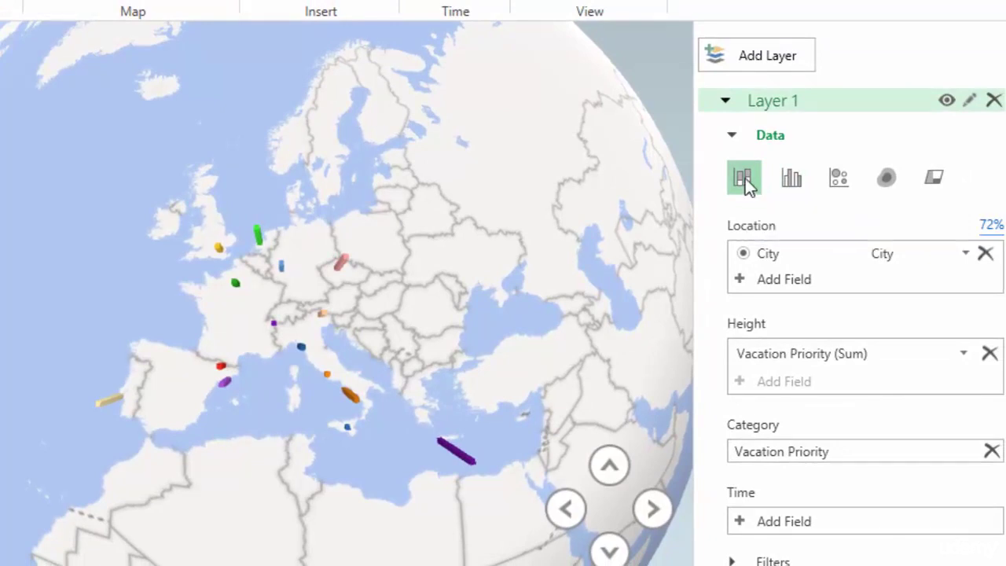
# Try the clustered column, bubble and heat map visualizations for the layer, inspecting the data cards of the city bubbles.
pyautogui.click(791, 178)
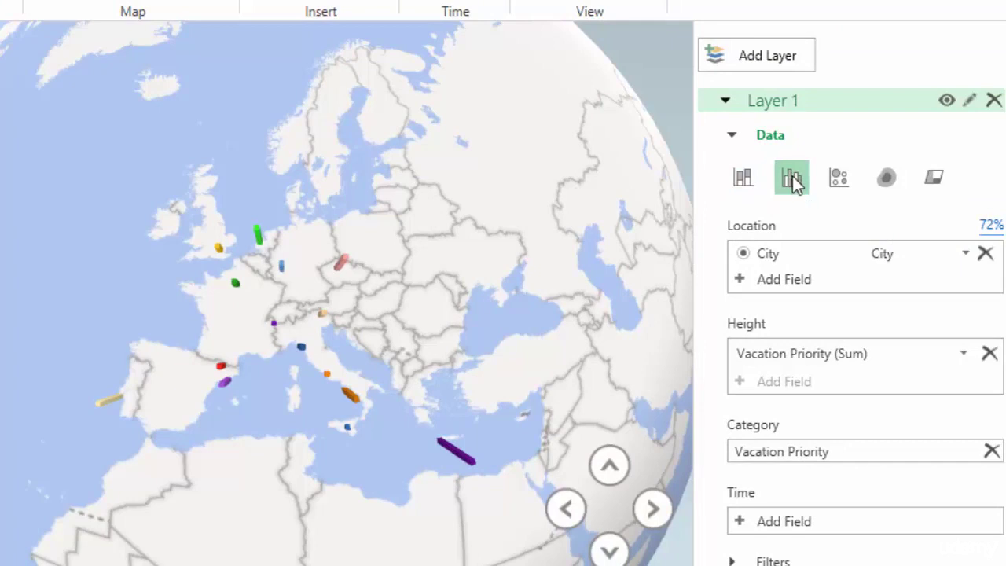
pyautogui.click(838, 179)
pyautogui.moveTo(456, 460)
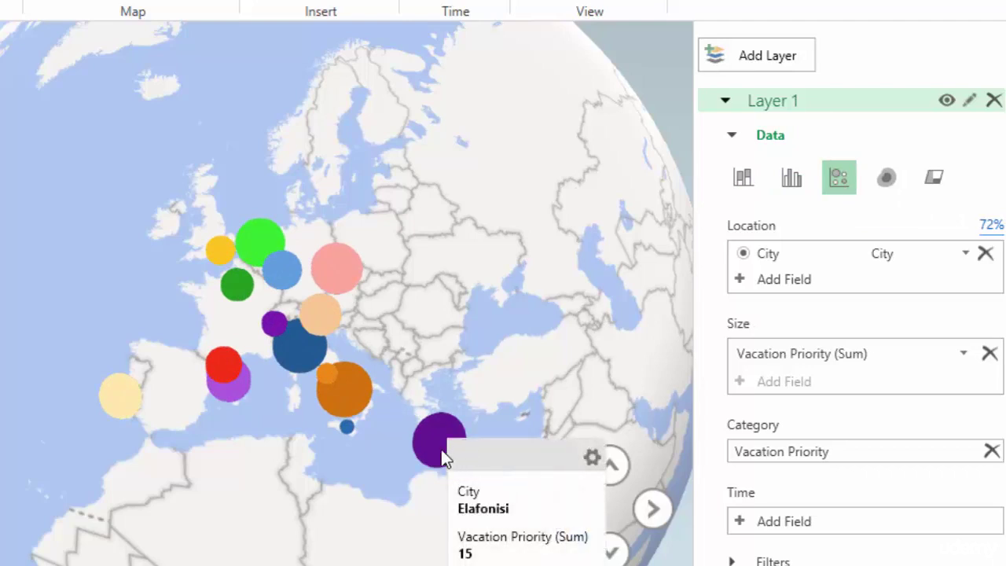
pyautogui.moveTo(348, 429)
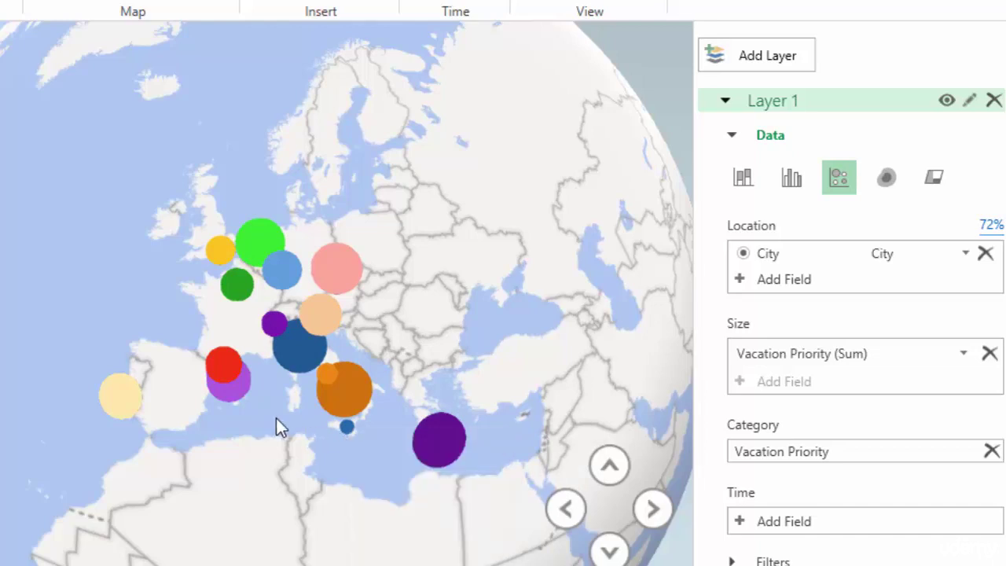
pyautogui.click(887, 178)
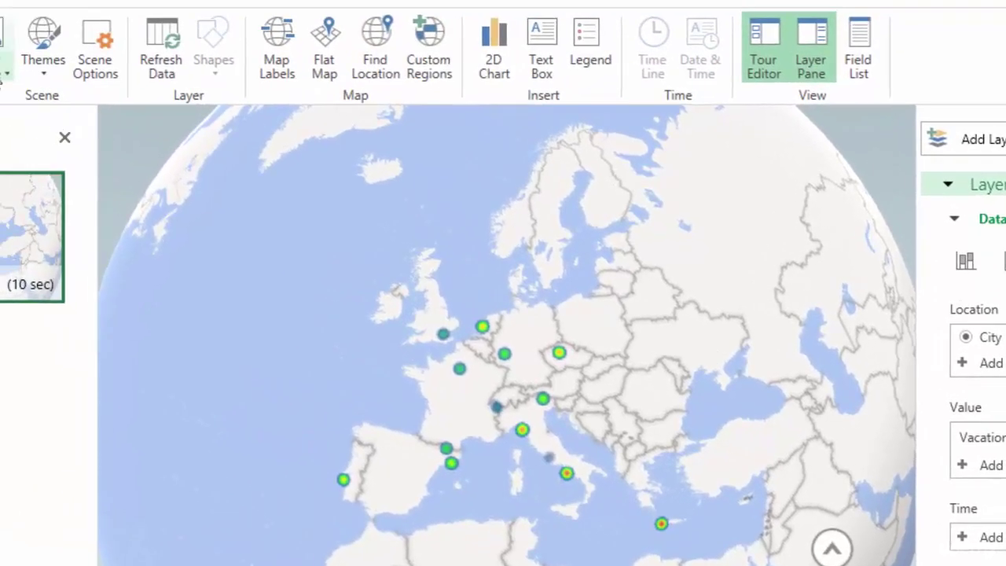
# Apply the Aerial Color theme to the globe and change the layer from the heat map back to columns.
pyautogui.click(0, 50)
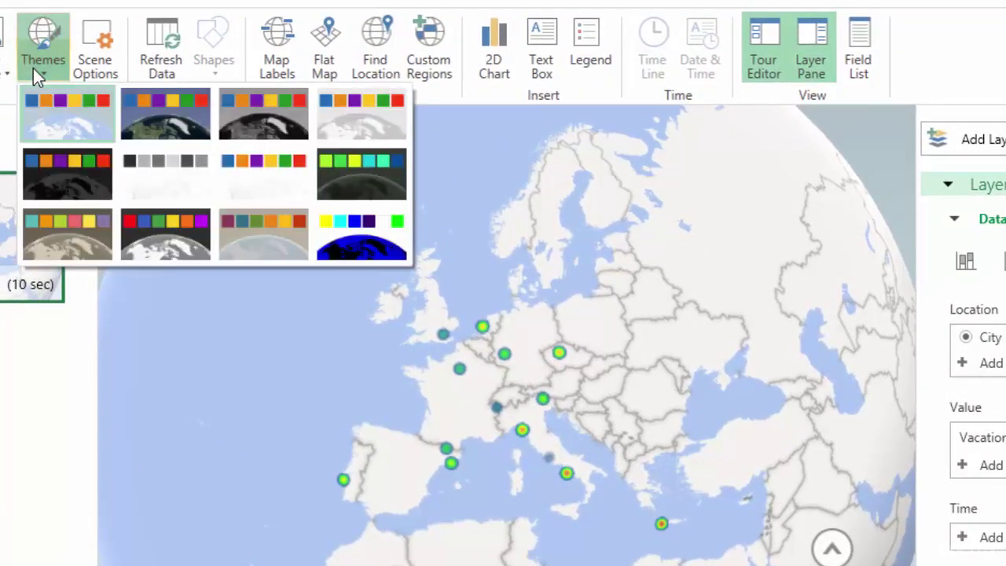
pyautogui.click(169, 120)
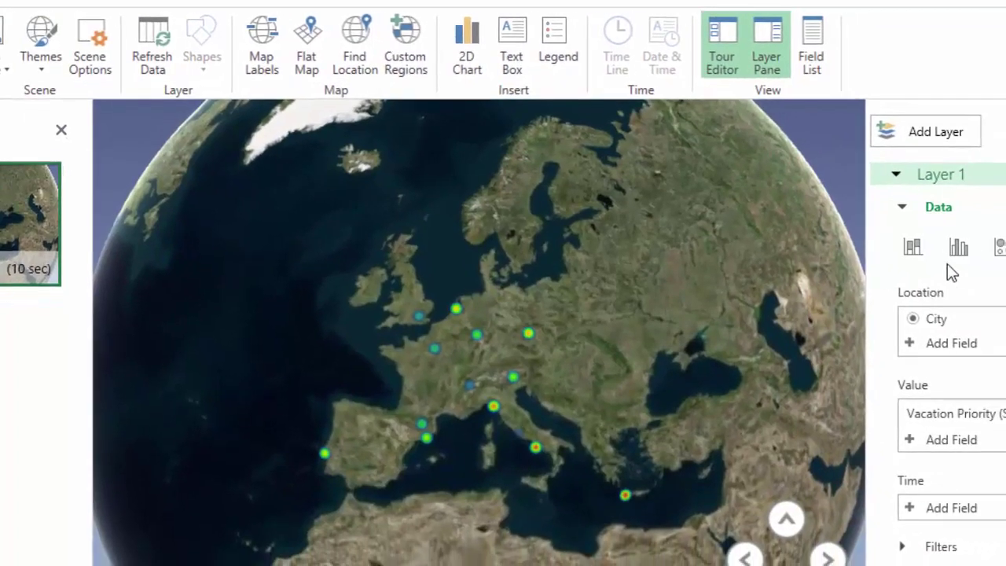
pyautogui.click(979, 252)
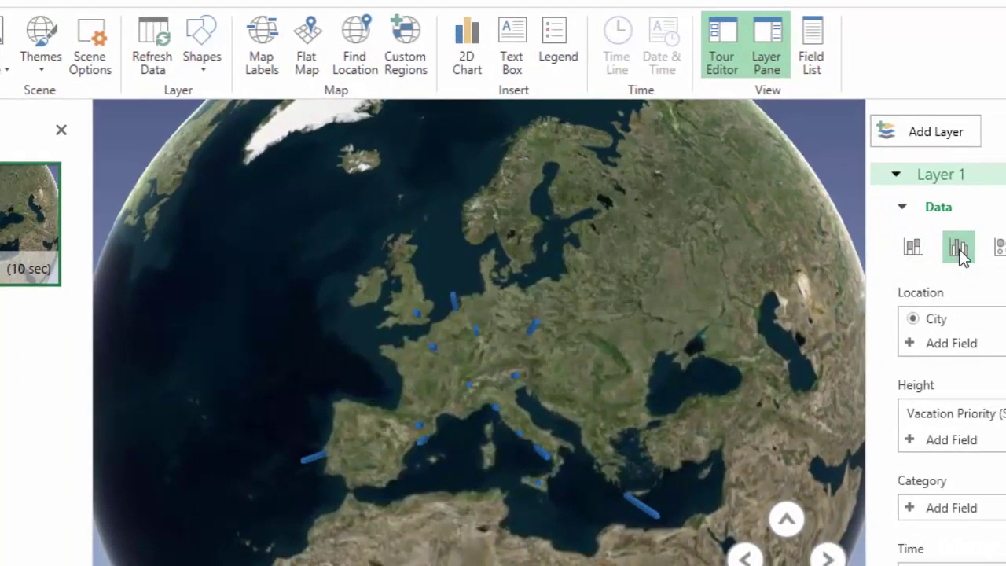
# Show the Field List and assign Range3's Vacation Priority to the column layer's Category again.
pyautogui.click(827, 61)
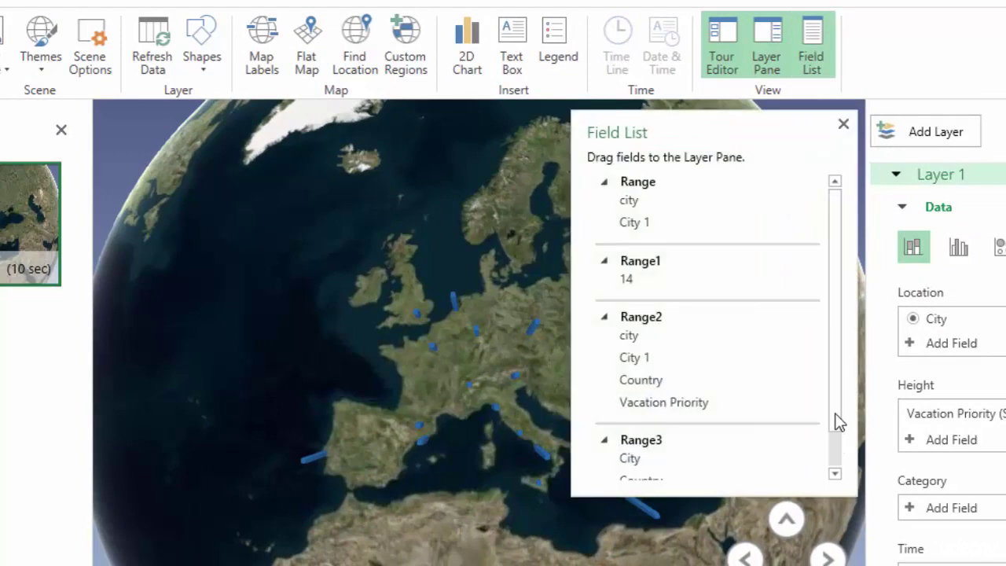
pyautogui.moveTo(835, 419); pyautogui.dragTo(783, 461)
pyautogui.moveTo(674, 463); pyautogui.dragTo(981, 519)
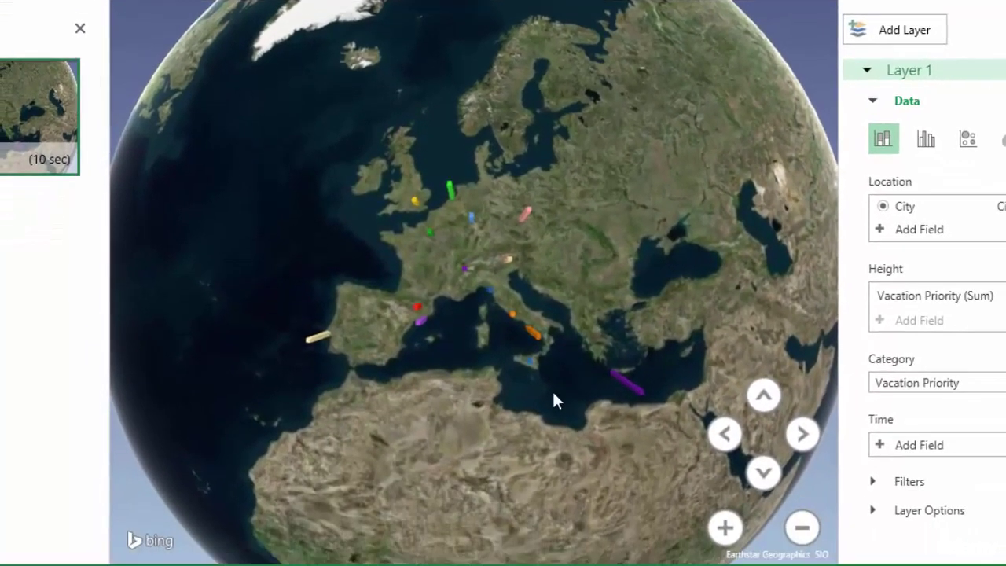
# Turn the globe toward North Africa and tilt it so the European city columns stand upright near the horizon.
pyautogui.moveTo(554, 400); pyautogui.dragTo(529, 226)
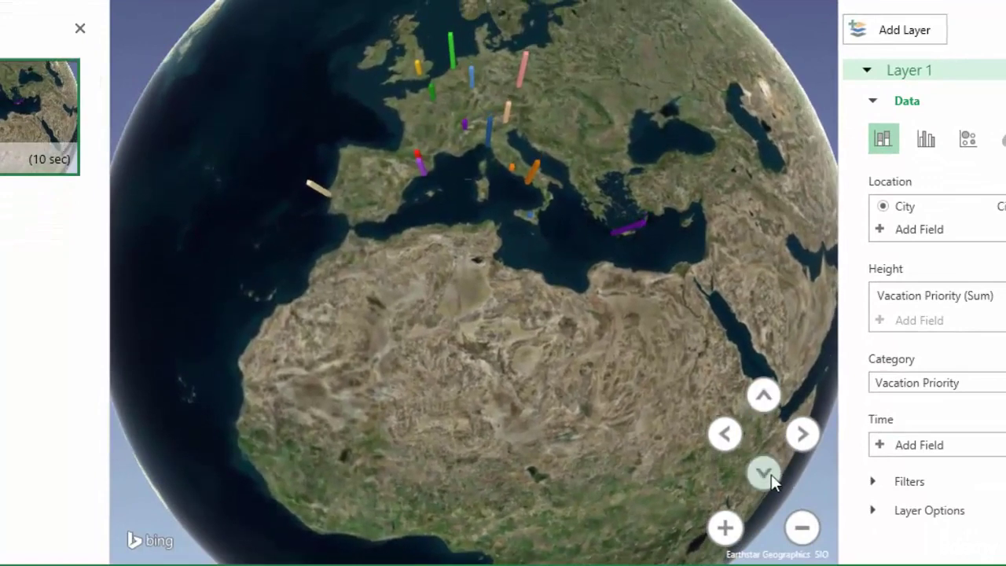
pyautogui.click(764, 474)
pyautogui.click(764, 473)
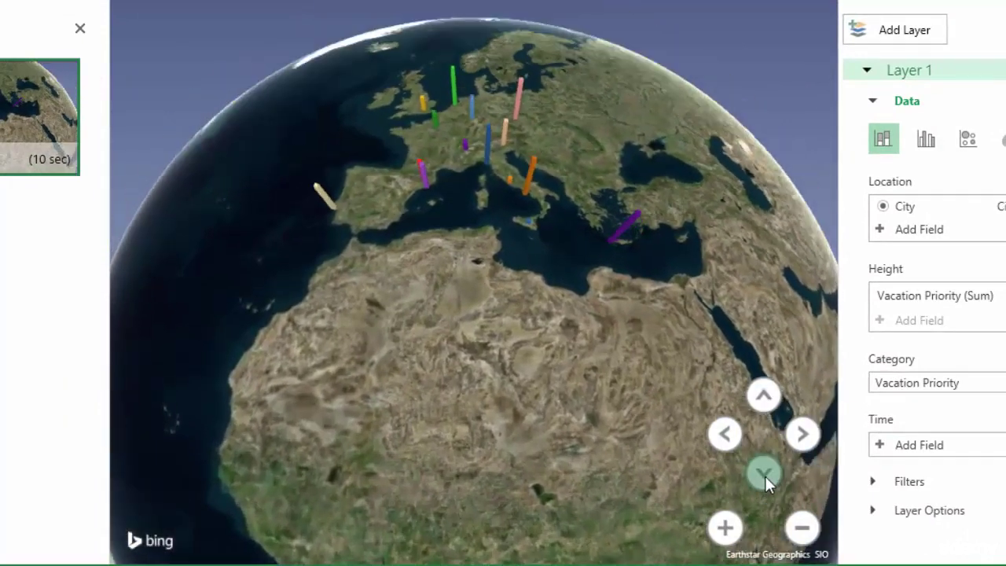
pyautogui.click(765, 476)
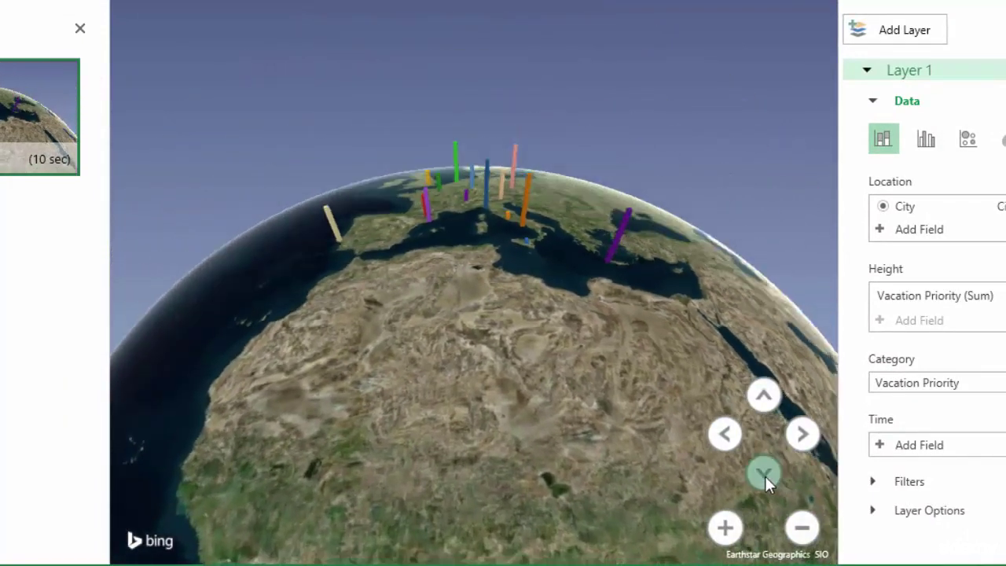
pyautogui.click(764, 396)
pyautogui.click(764, 395)
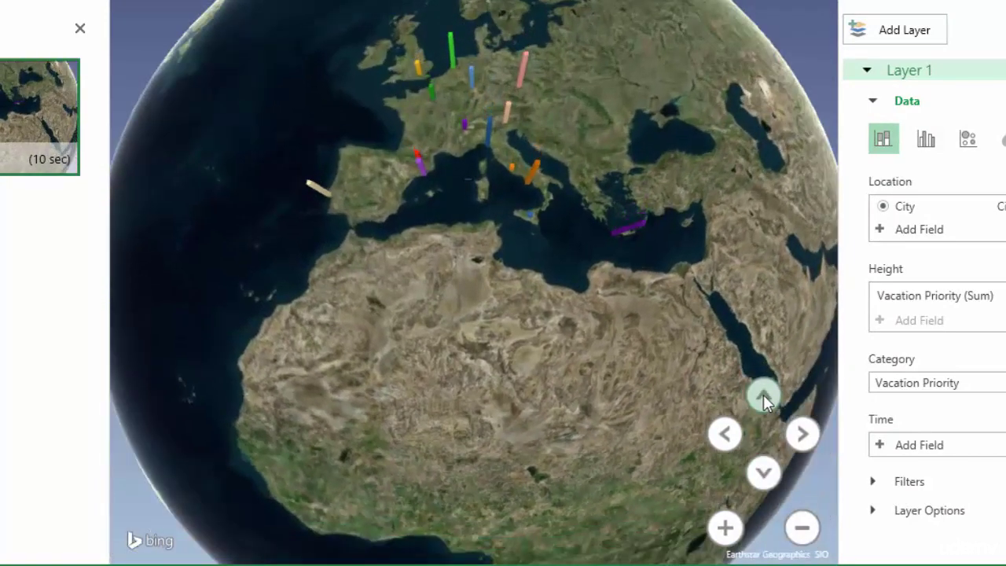
pyautogui.click(766, 473)
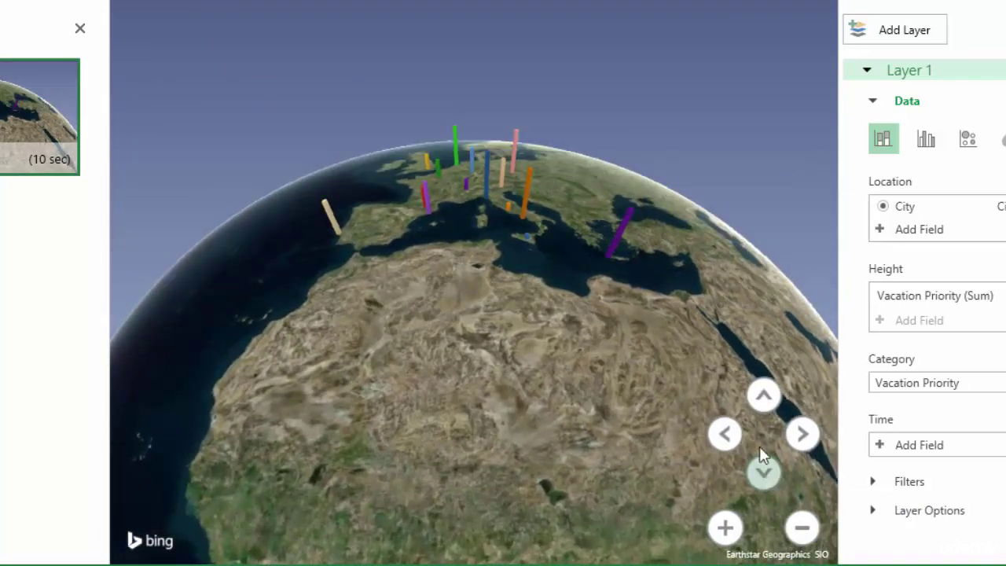
# Rotate the tilted globe and adjust its zoom to frame all the city columns around Europe and the Mediterranean.
pyautogui.click(727, 434)
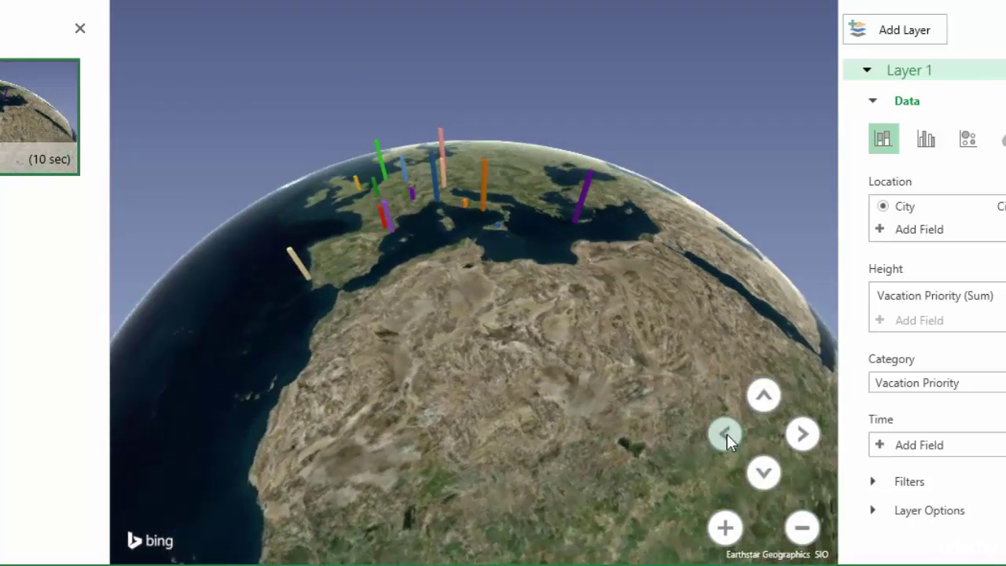
pyautogui.click(805, 438)
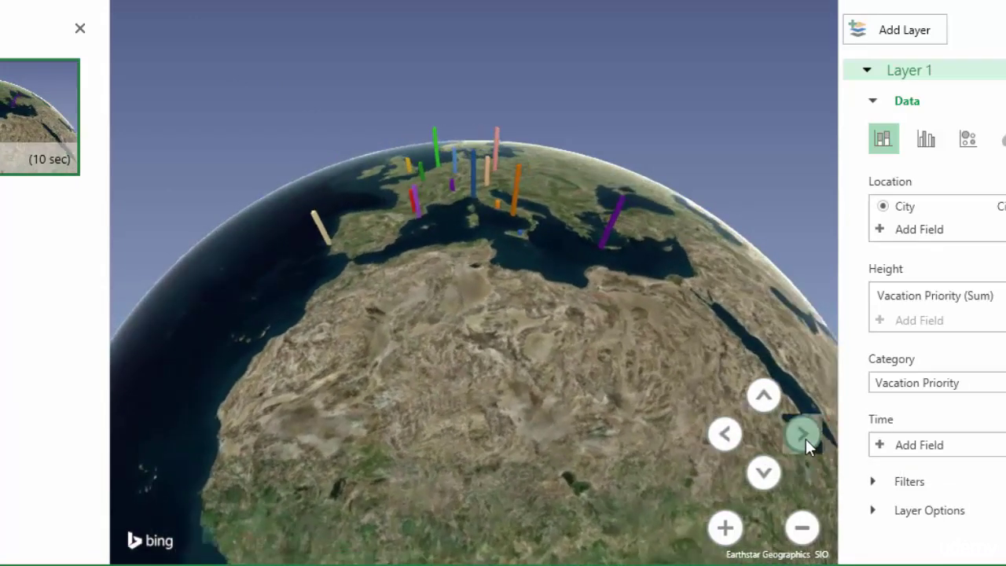
pyautogui.moveTo(547, 309); pyautogui.dragTo(561, 386)
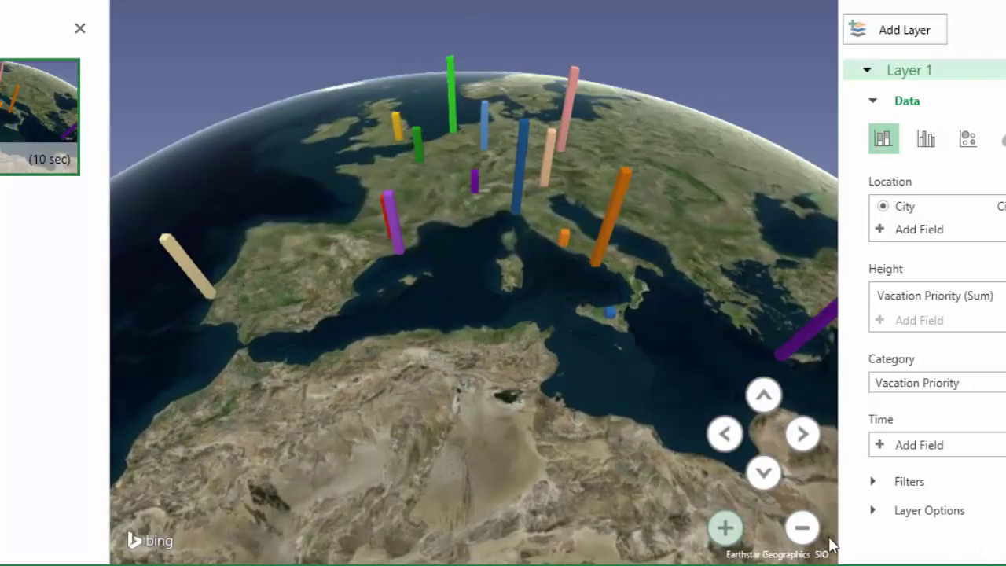
pyautogui.click(802, 542)
pyautogui.click(801, 542)
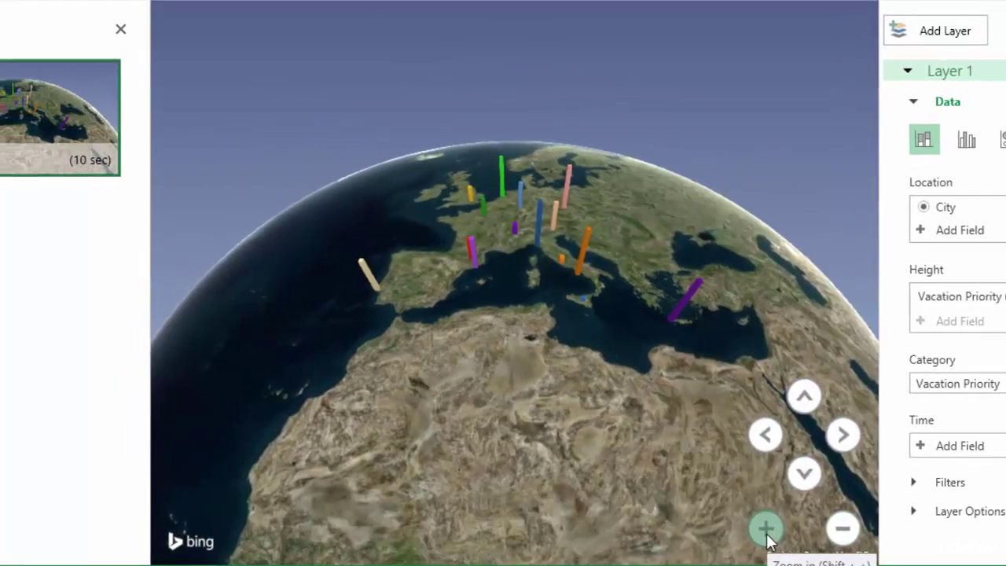
pyautogui.click(724, 528)
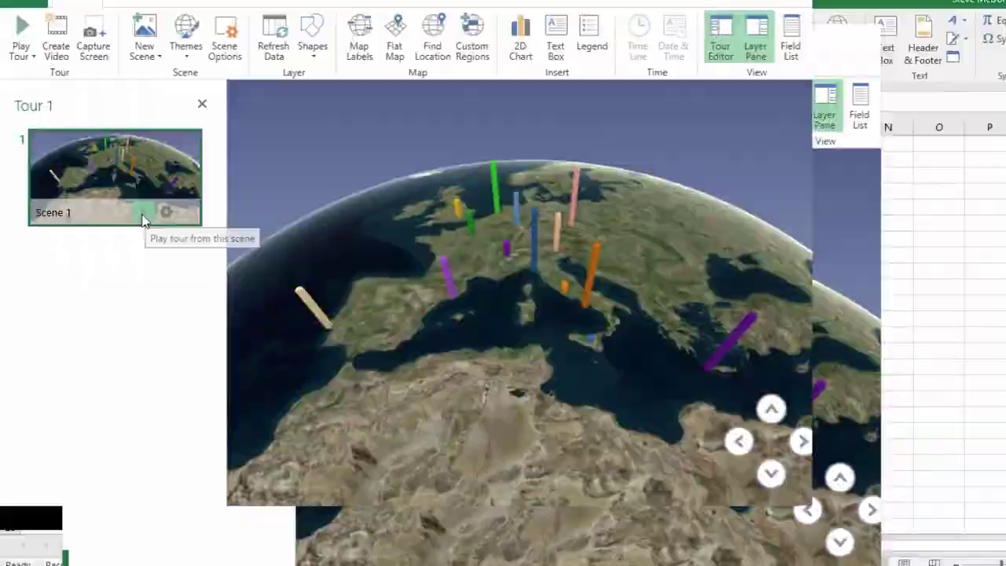
# Play Tour 1 from Scene 1, return to the edit view and close the Field List.
pyautogui.click(174, 164)
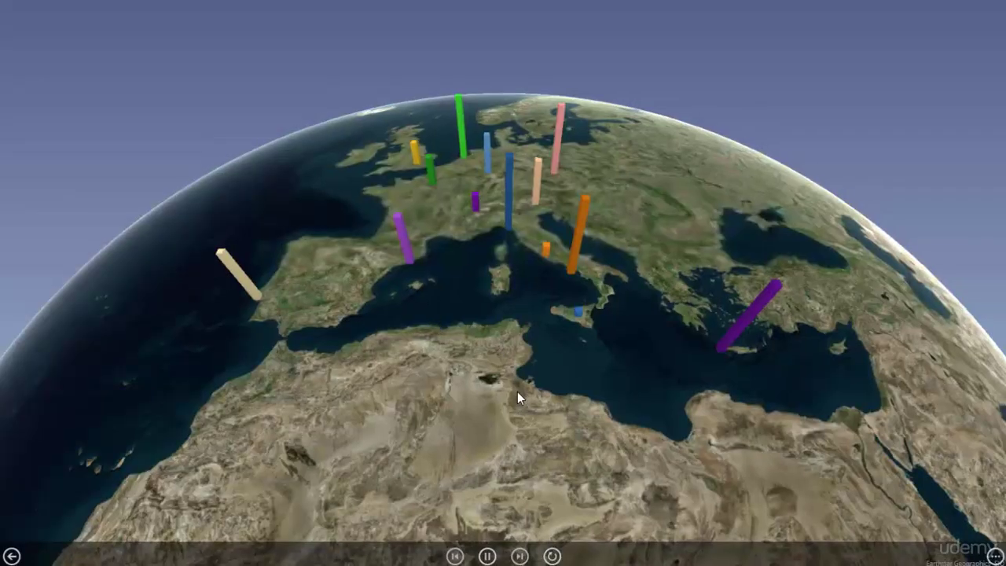
pyautogui.click(11, 555)
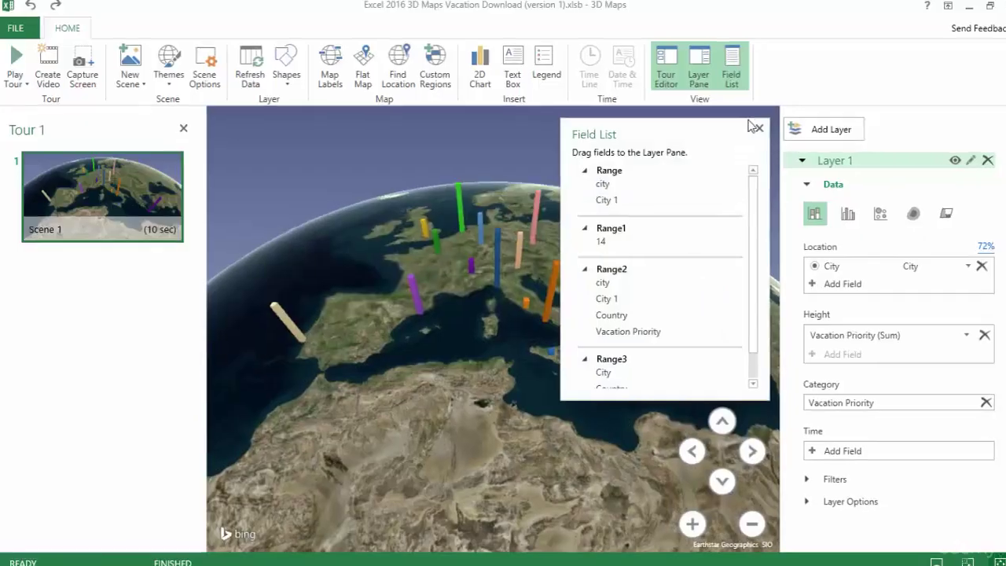
pyautogui.click(753, 127)
# Give Scene 1 the Circle effect in its scene options and raise the effect speed to the maximum.
pyautogui.moveTo(114, 235)
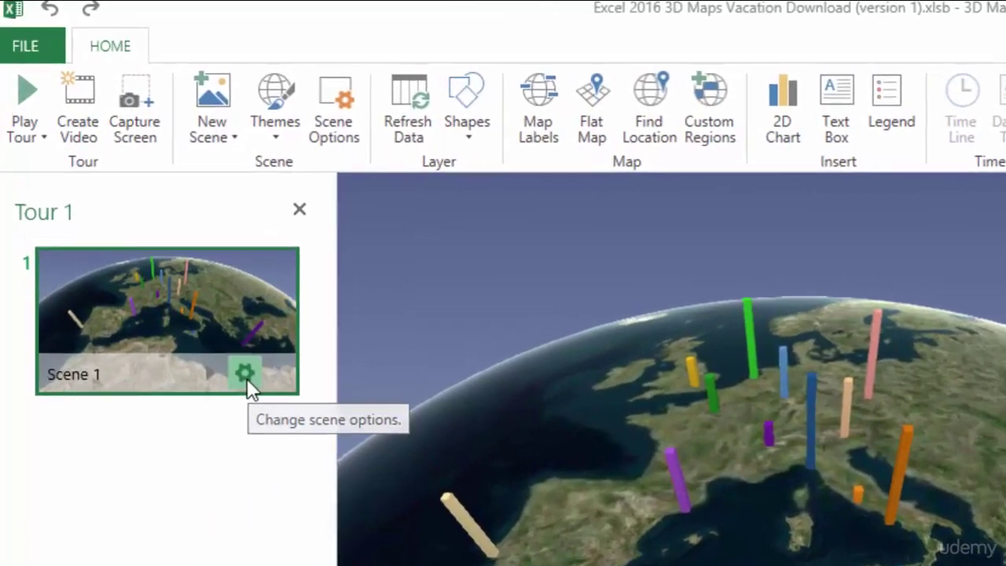
pyautogui.click(208, 323)
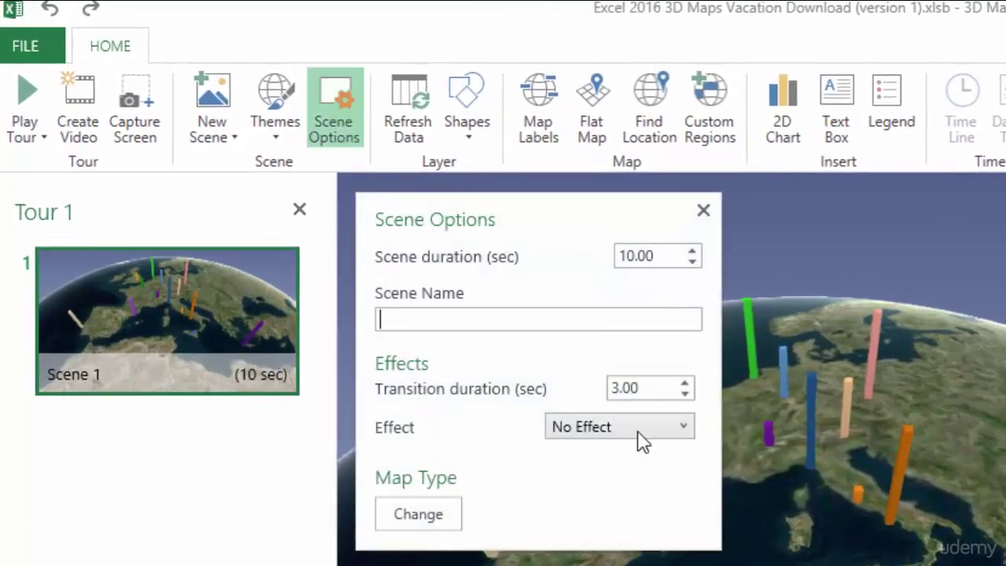
pyautogui.click(684, 430)
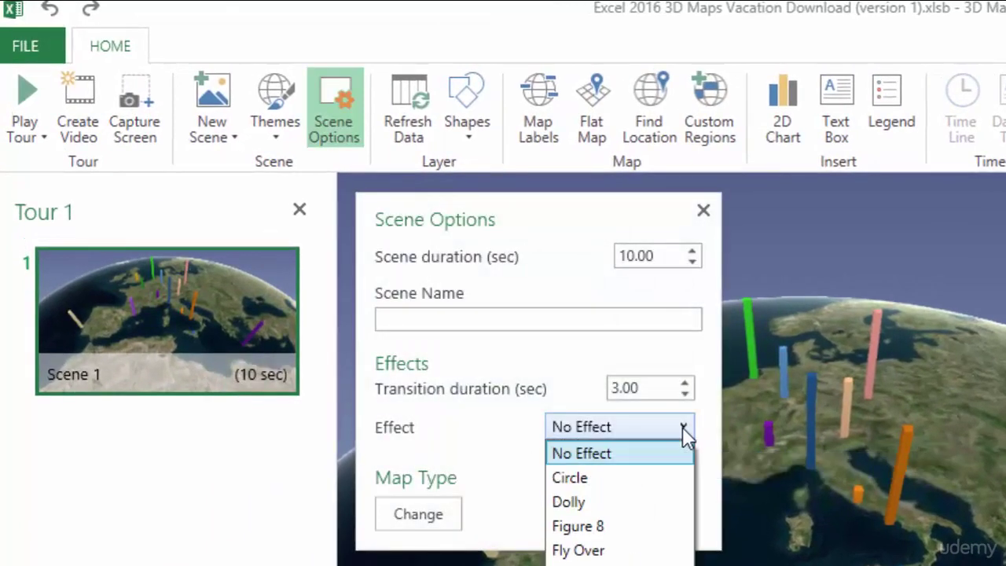
pyautogui.click(582, 486)
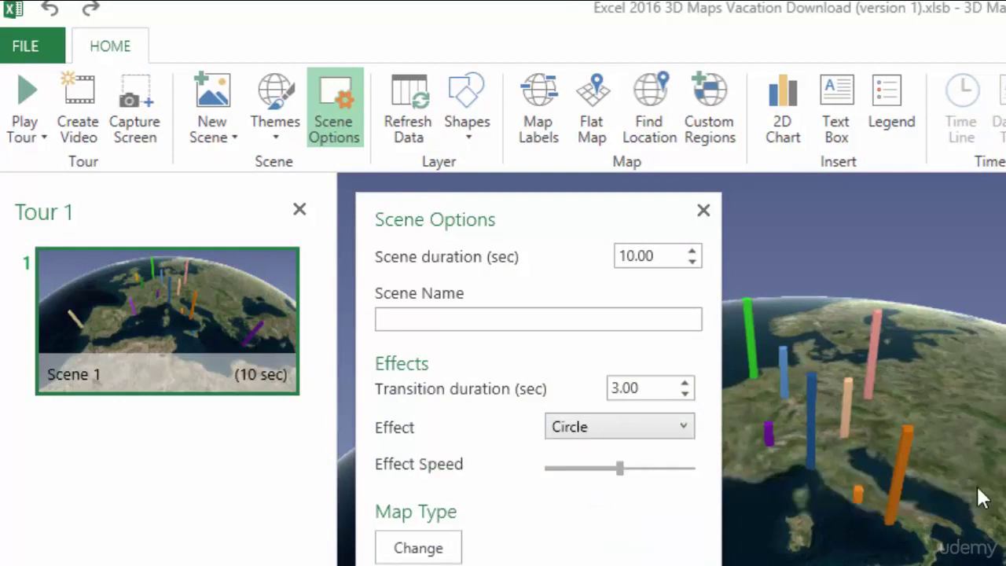
pyautogui.moveTo(618, 468); pyautogui.dragTo(699, 483)
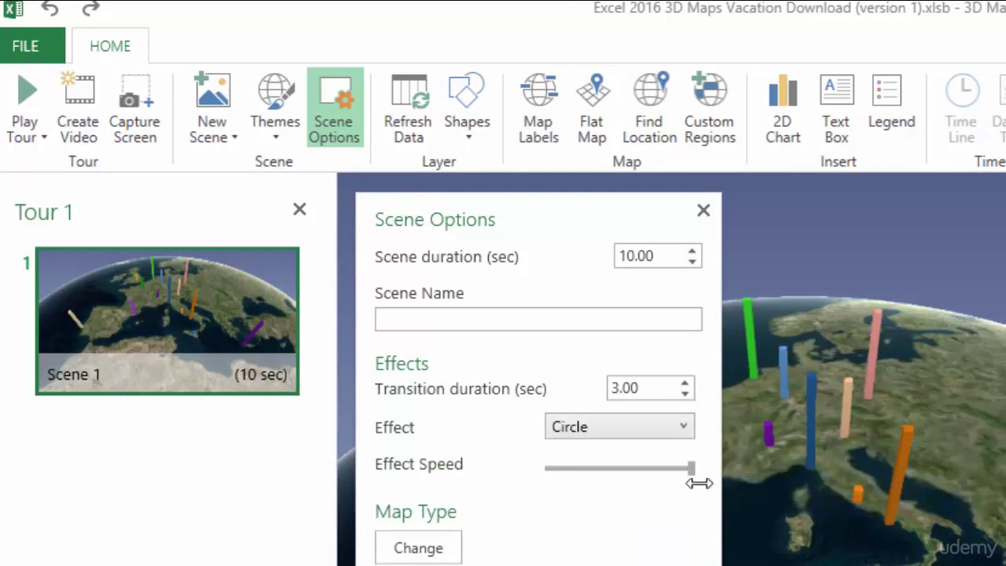
# Shorten Scene 1's duration to 6.00 seconds and close the scene options.
pyautogui.click(693, 261)
pyautogui.click(693, 262)
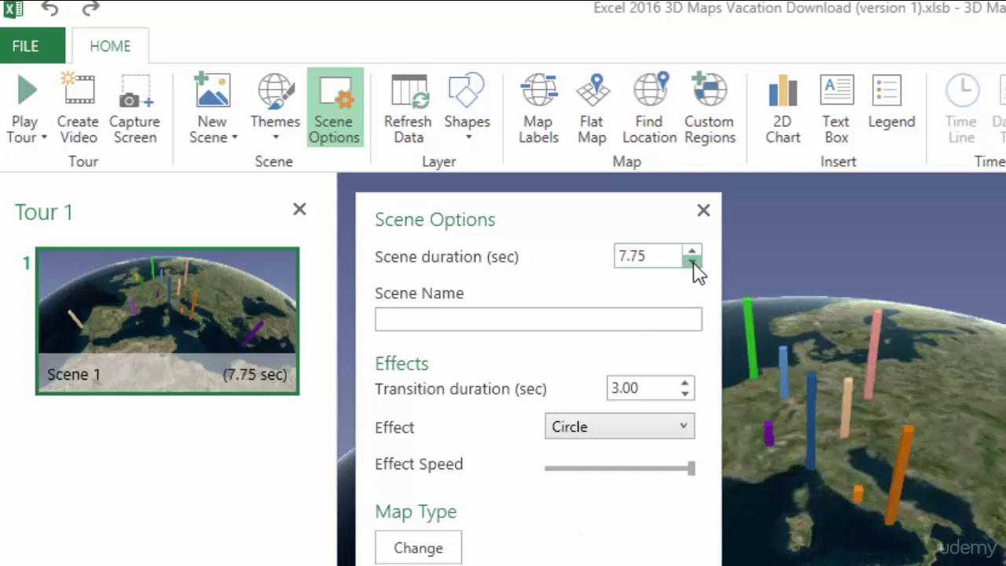
pyautogui.click(693, 262)
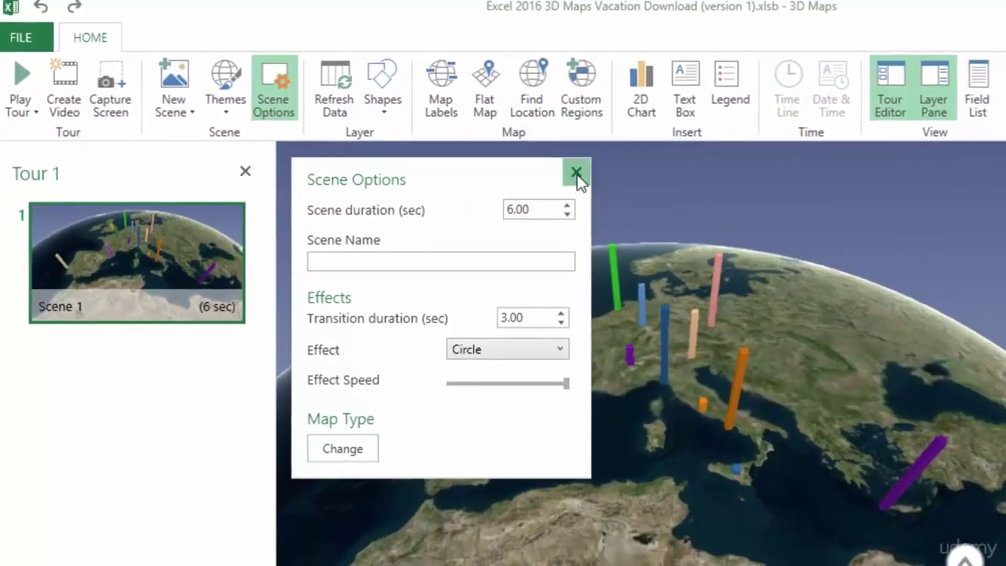
pyautogui.click(702, 210)
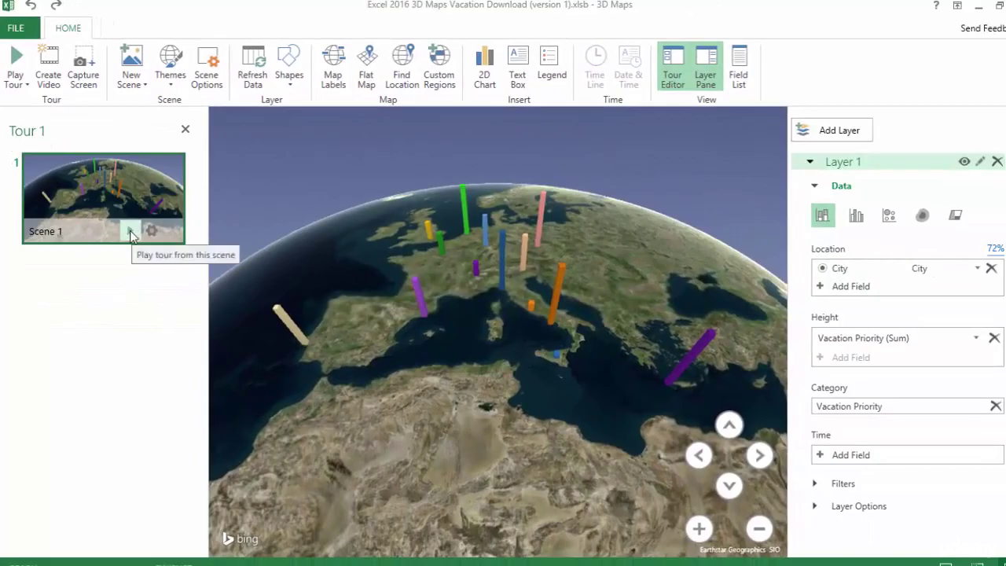
# Preview the tour from Scene 1, return to the edit view and close the Field List.
pyautogui.click(131, 230)
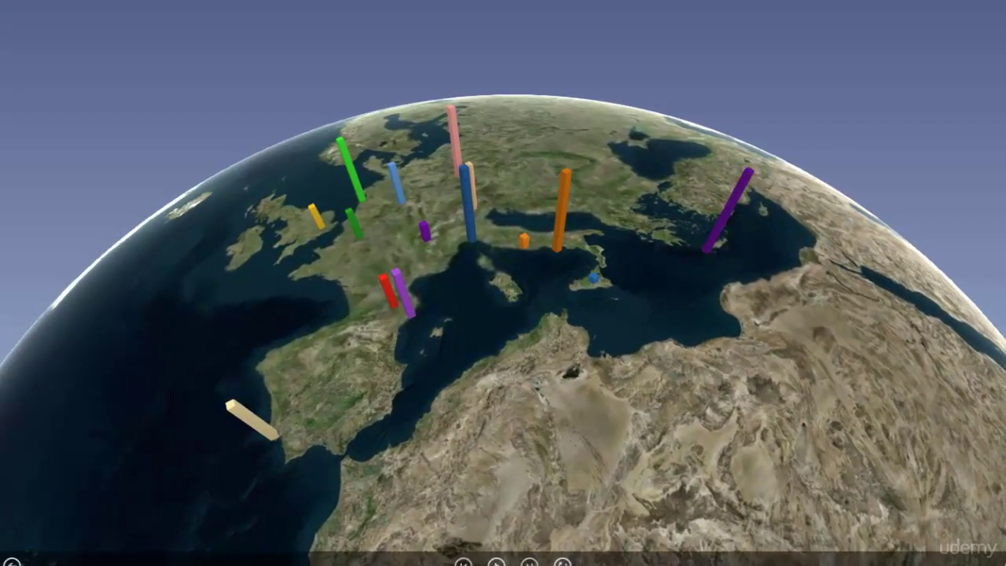
pyautogui.press('Escape')
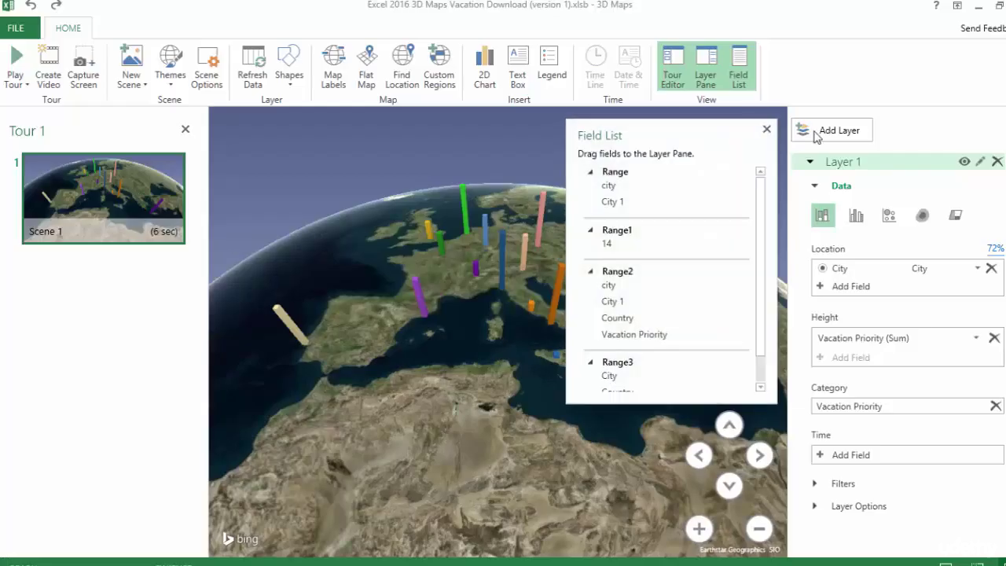
pyautogui.click(767, 133)
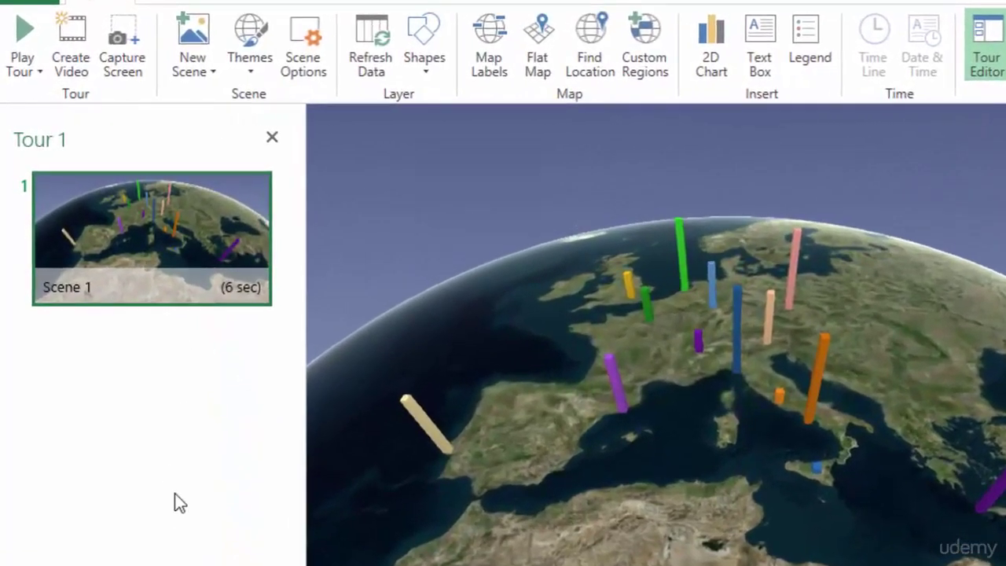
# Add a World Map scene to Tour 1, close the Field List and delete that scene again.
pyautogui.click(193, 70)
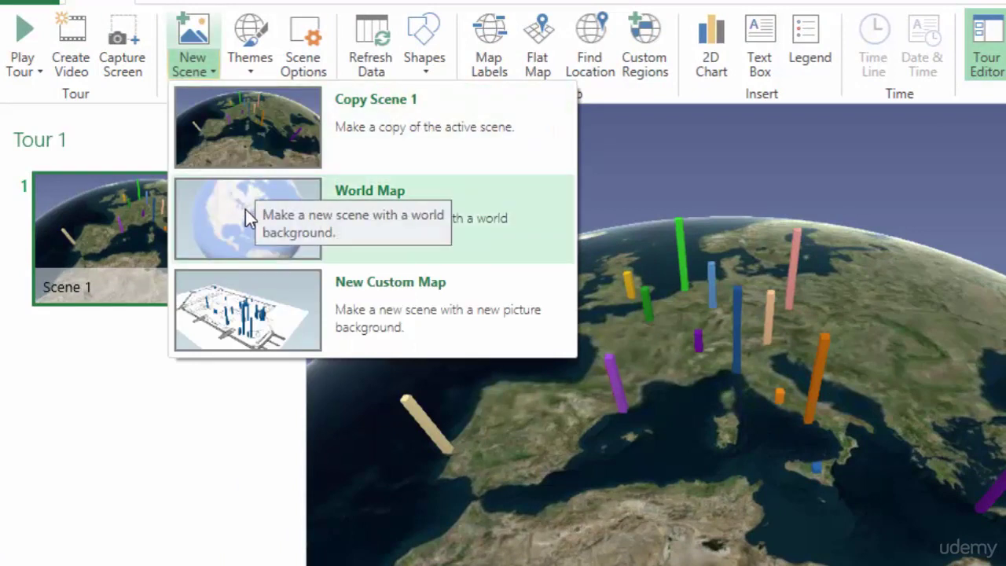
pyautogui.click(246, 209)
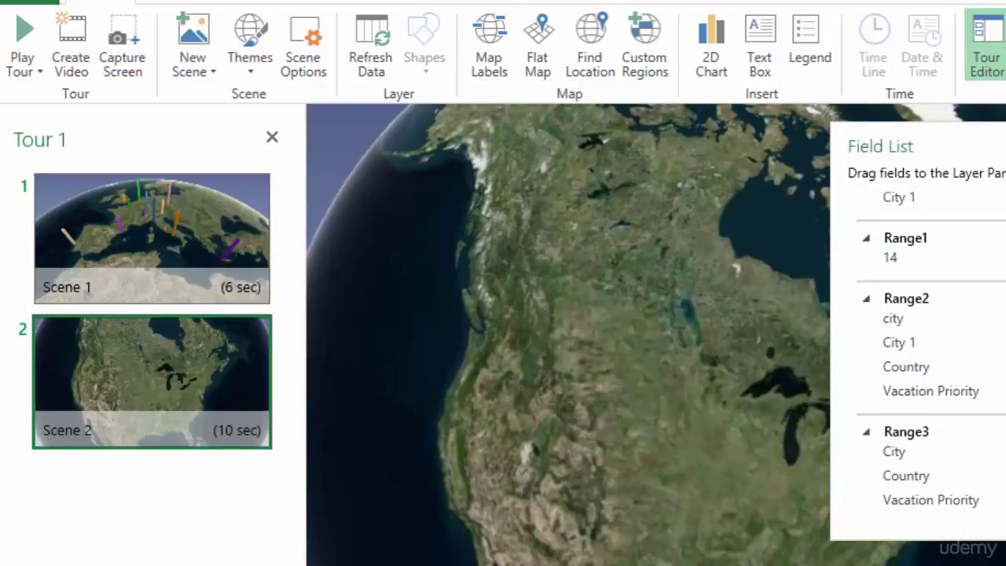
pyautogui.click(1005, 146)
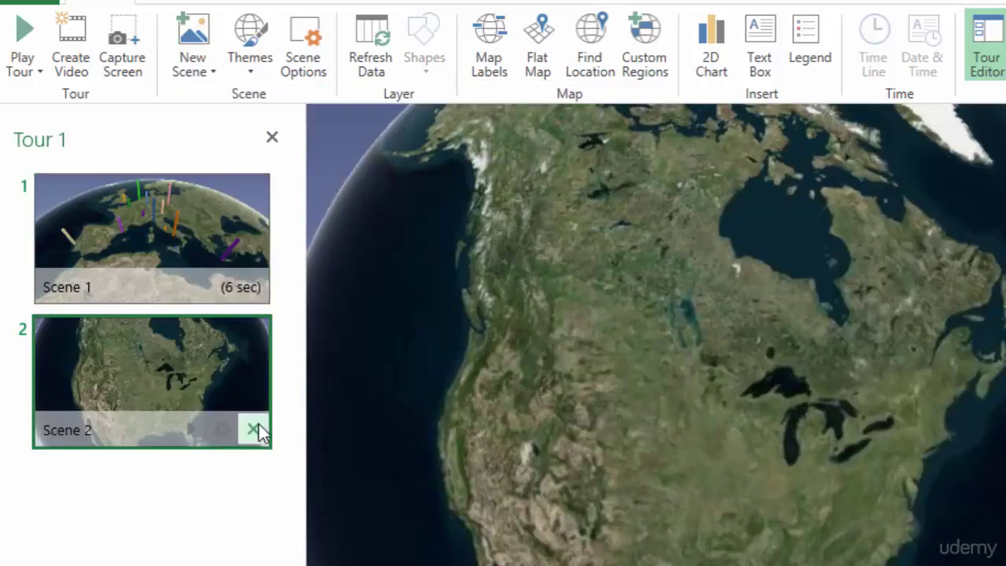
pyautogui.click(253, 429)
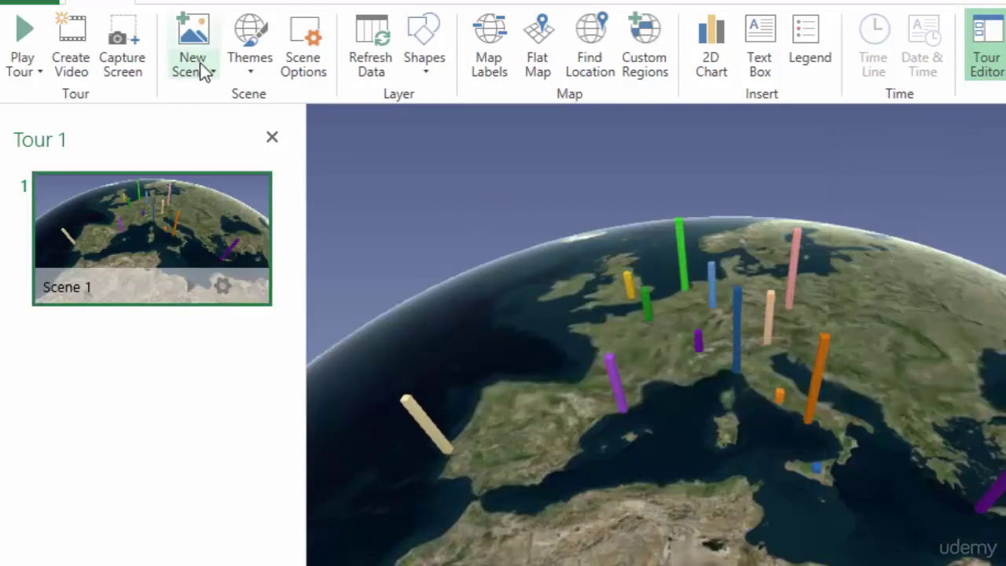
# Add a copy of Scene 1 as a second scene and rotate its globe to a different view of Europe.
pyautogui.click(201, 67)
pyautogui.click(366, 130)
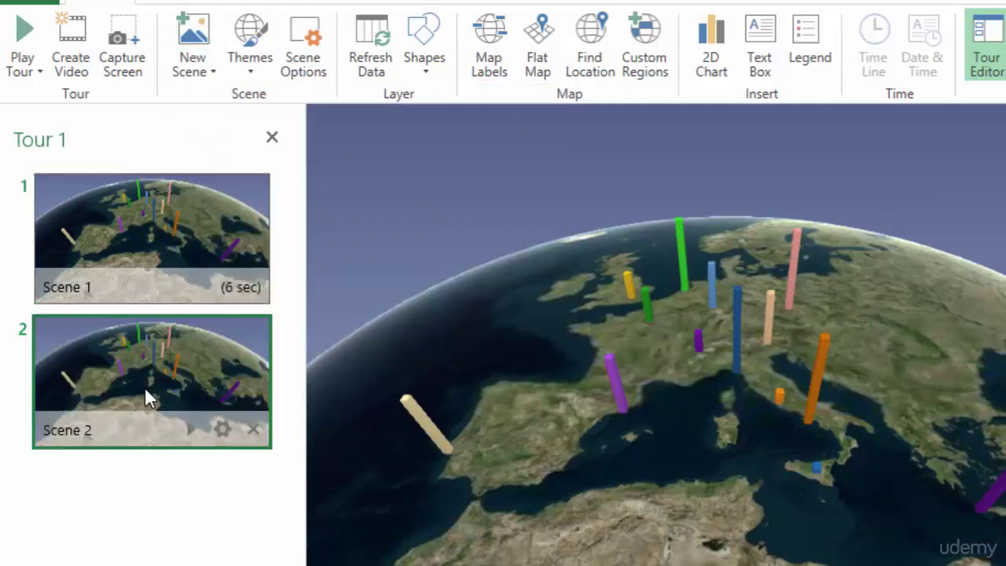
pyautogui.moveTo(713, 409); pyautogui.dragTo(768, 485)
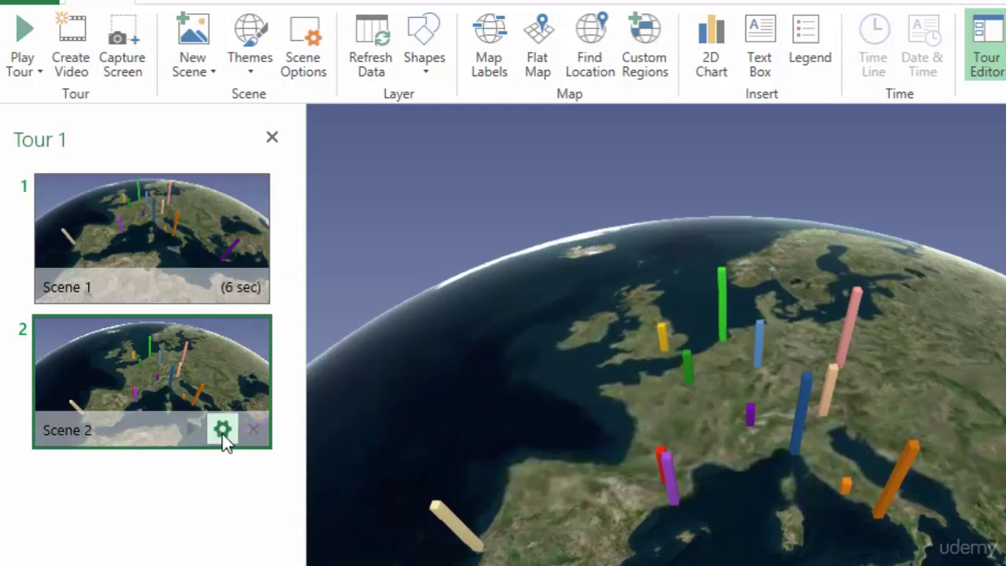
# Change Scene 2's effect to Fly Over in its scene options and close them.
pyautogui.click(223, 428)
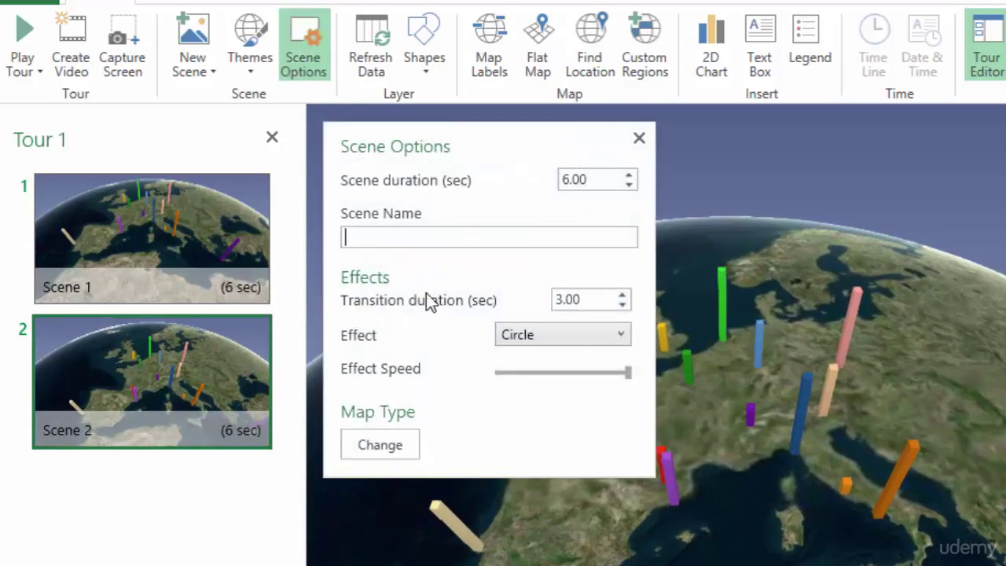
pyautogui.click(624, 335)
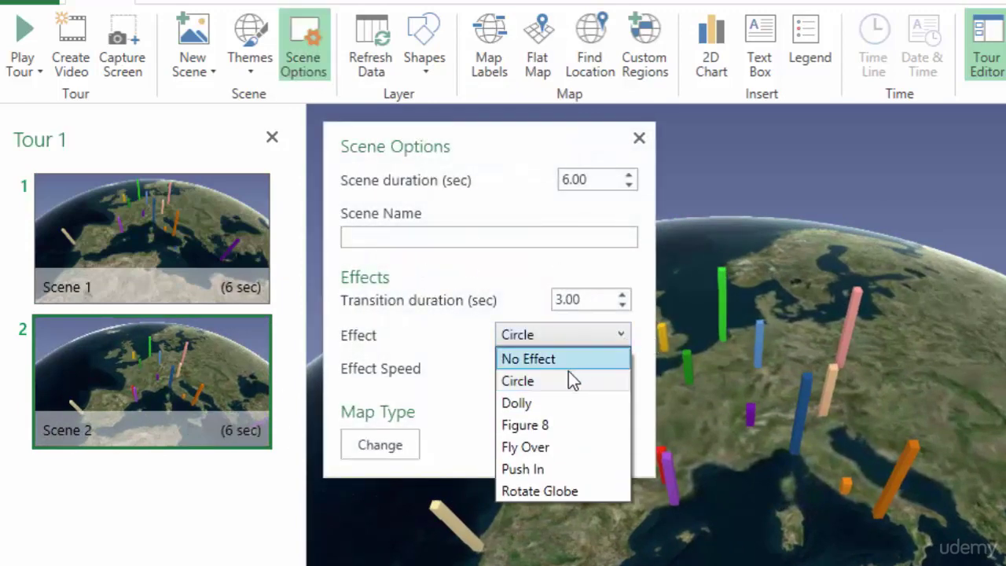
pyautogui.click(550, 447)
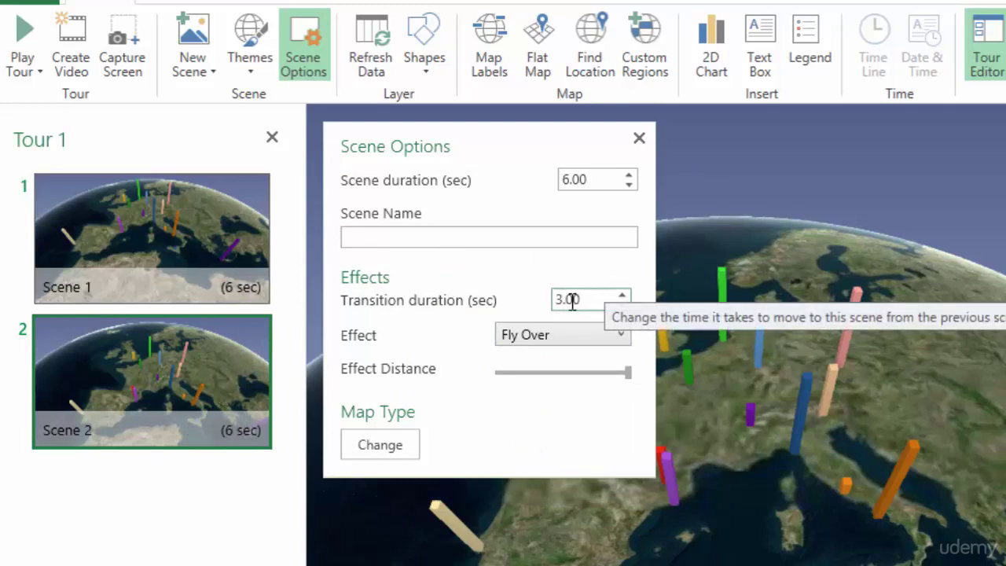
pyautogui.click(639, 139)
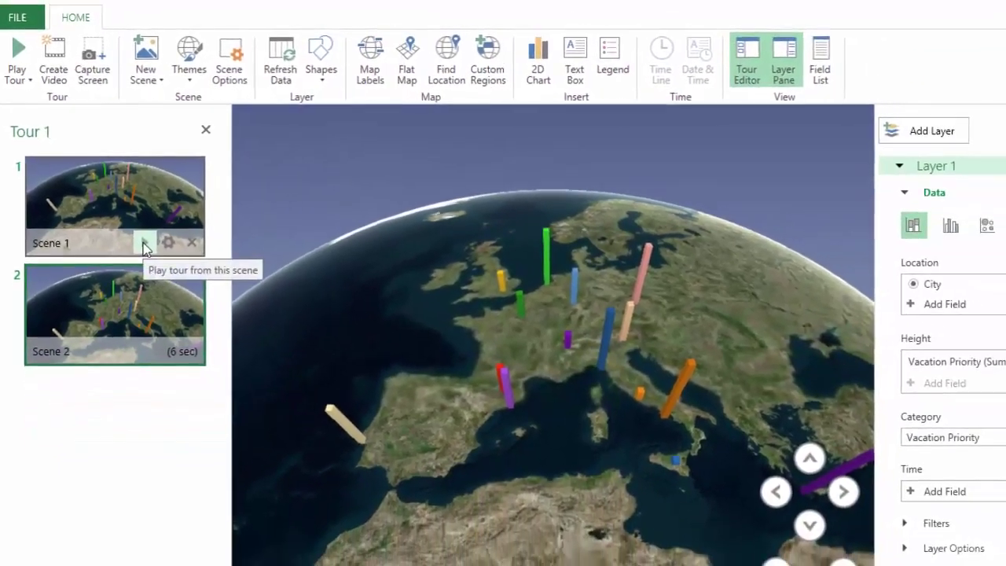
# Play Tour 1 from Scene 1 to preview both scenes in sequence.
pyautogui.click(143, 244)
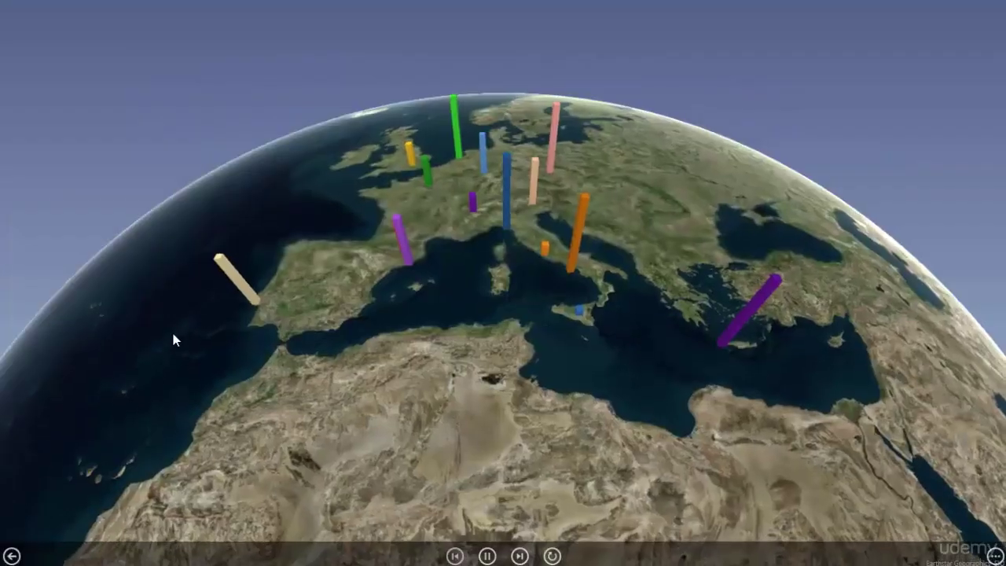